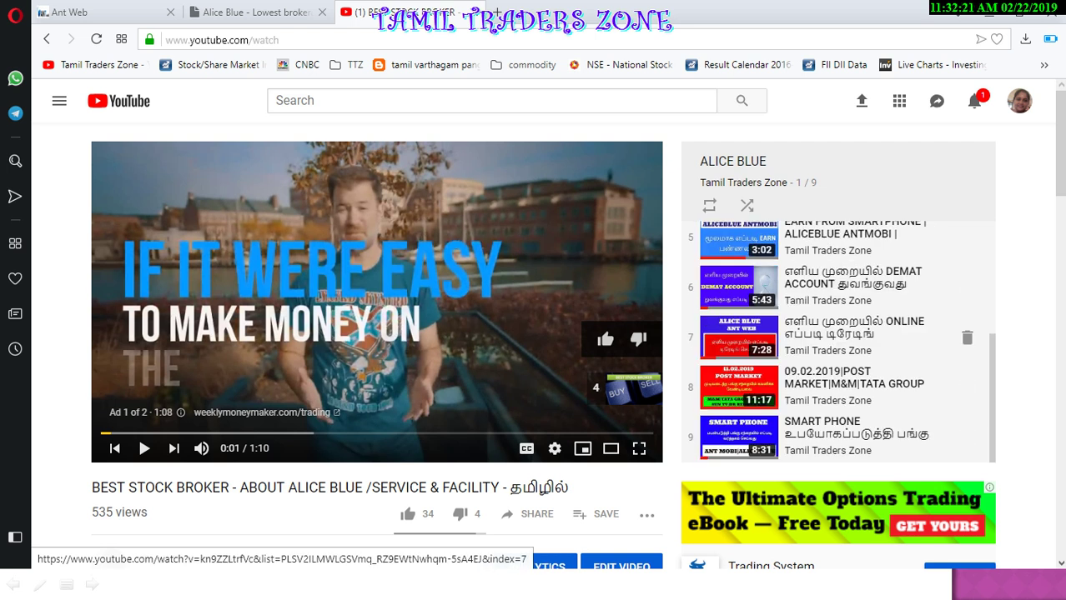
- Switch to the Alice Blue website and open the back office client login page
{"action": "left_click", "coordinate": [250, 12]}
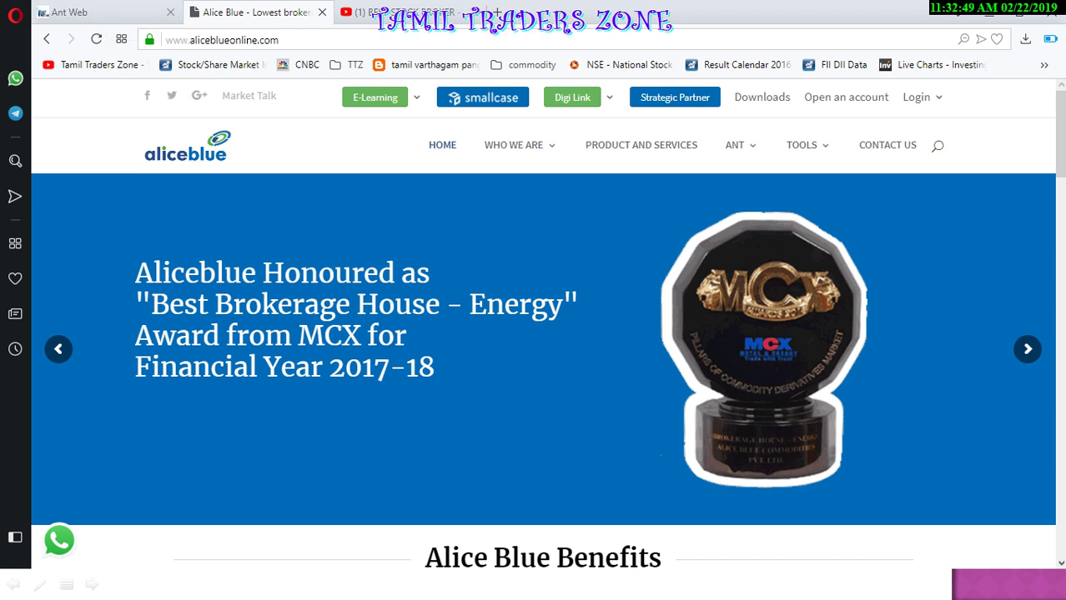
{"action": "mouse_move", "coordinate": [921, 97]}
{"action": "mouse_move", "coordinate": [827, 219]}
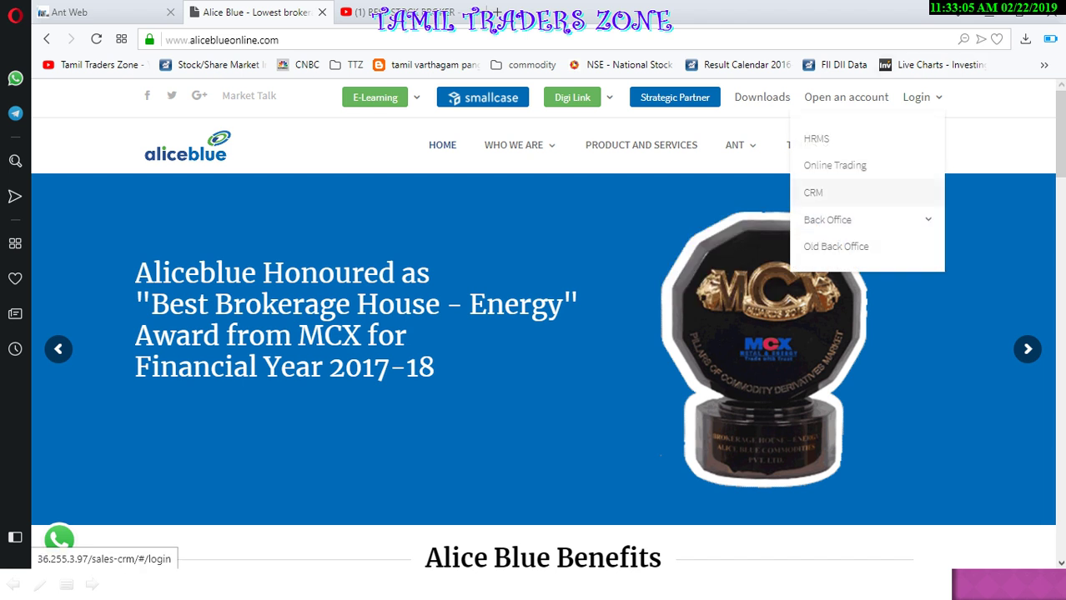
{"action": "left_click", "coordinate": [674, 221]}
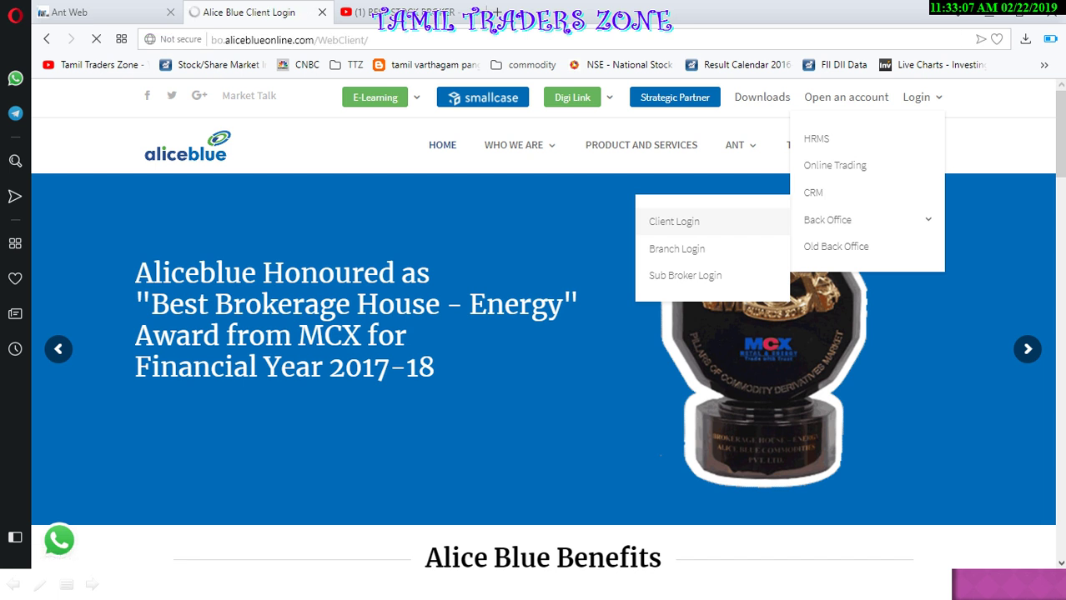
- Copy the client ID from the ALICEBLUE notes file in Notepad and return to the login page
{"action": "left_click", "coordinate": [548, 302]}
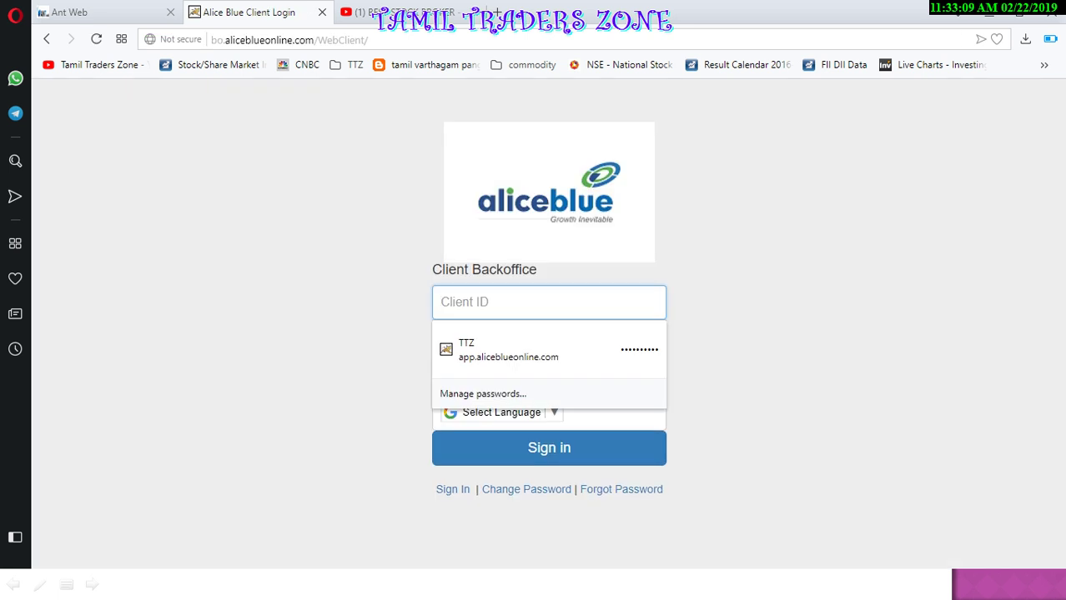
{"action": "key", "text": "alt+Tab"}
{"action": "key", "text": "alt+Tab"}
{"action": "key", "text": "alt+Tab"}
{"action": "key", "text": "alt+Tab"}
{"action": "key", "text": "Tab"}
{"action": "key", "text": "Tab"}
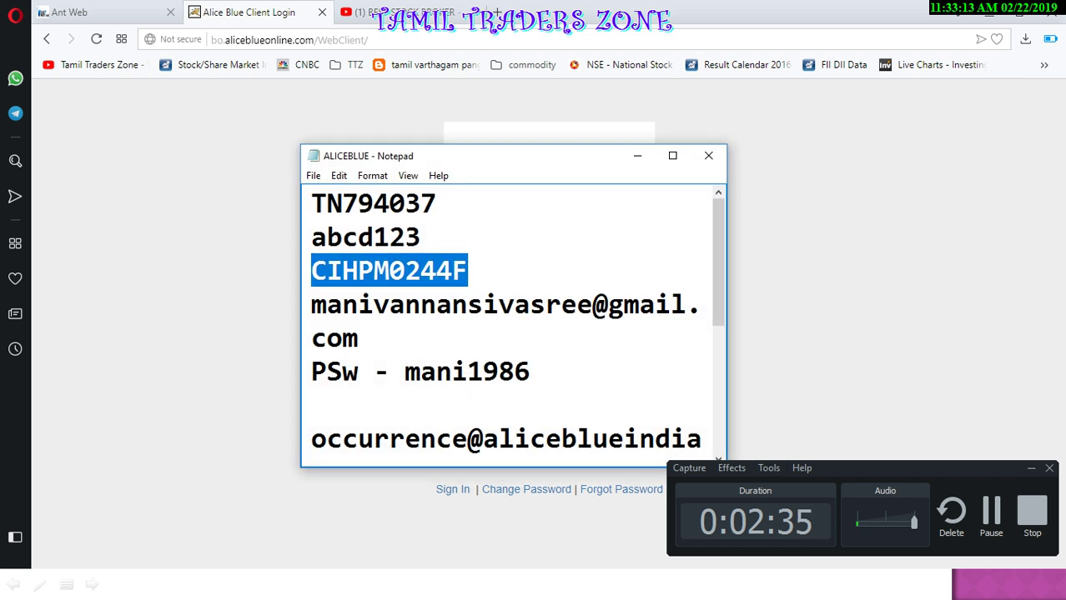
{"action": "double_click", "coordinate": [373, 204]}
{"action": "key", "text": "ctrl+c"}
{"action": "key", "text": "alt+Tab"}
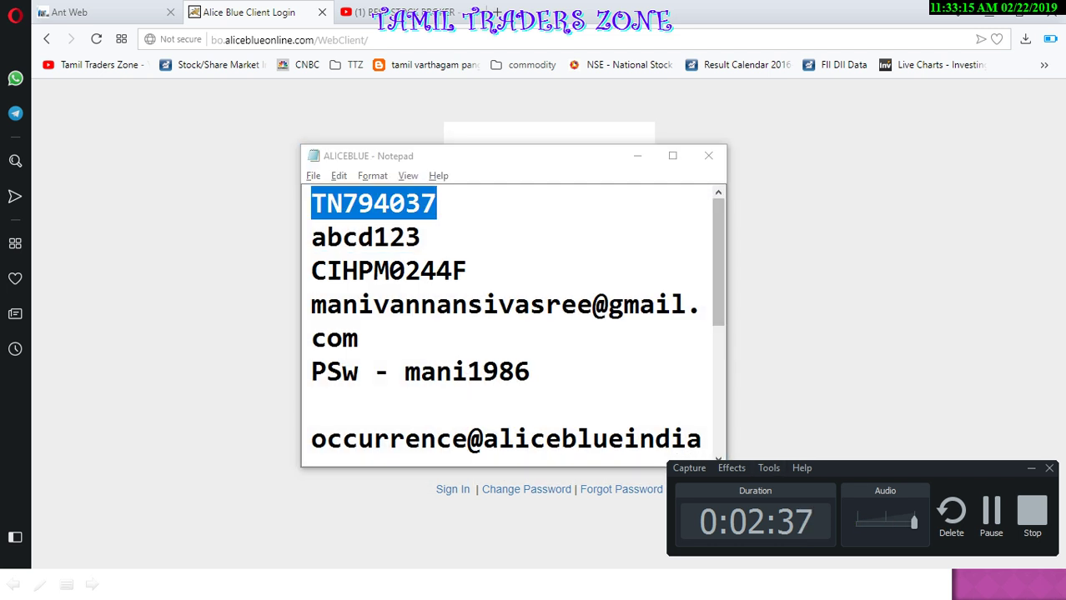
- View the Forgot Password form with its client ID and PAN fields, and return to the sign-in page
{"action": "left_click", "coordinate": [548, 302]}
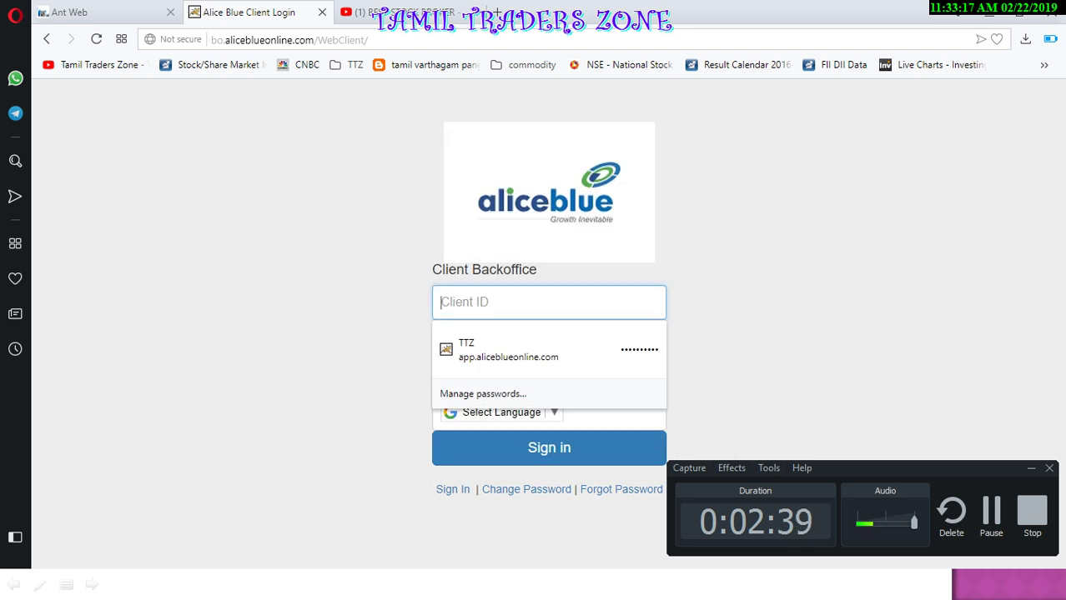
{"action": "key", "text": "ctrl+v"}
{"action": "left_click", "coordinate": [621, 490]}
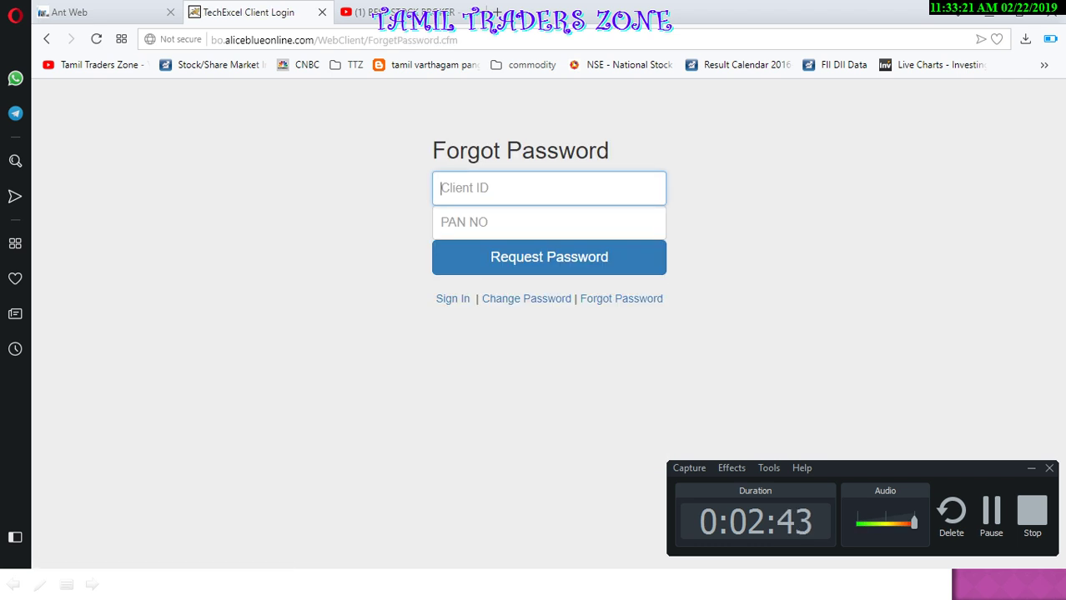
{"action": "left_click", "coordinate": [548, 223]}
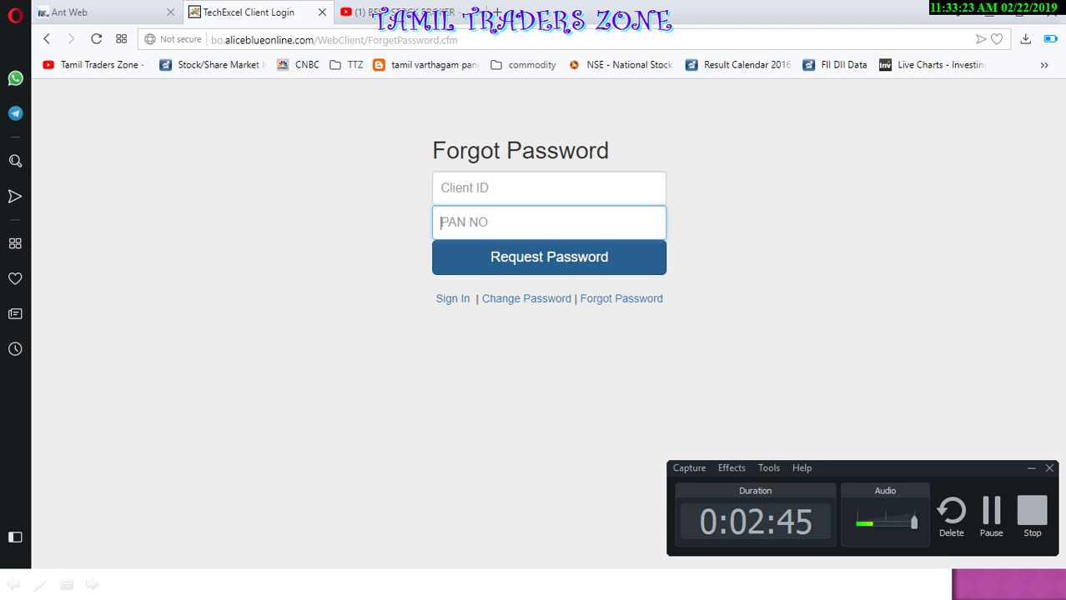
{"action": "left_click", "coordinate": [453, 298]}
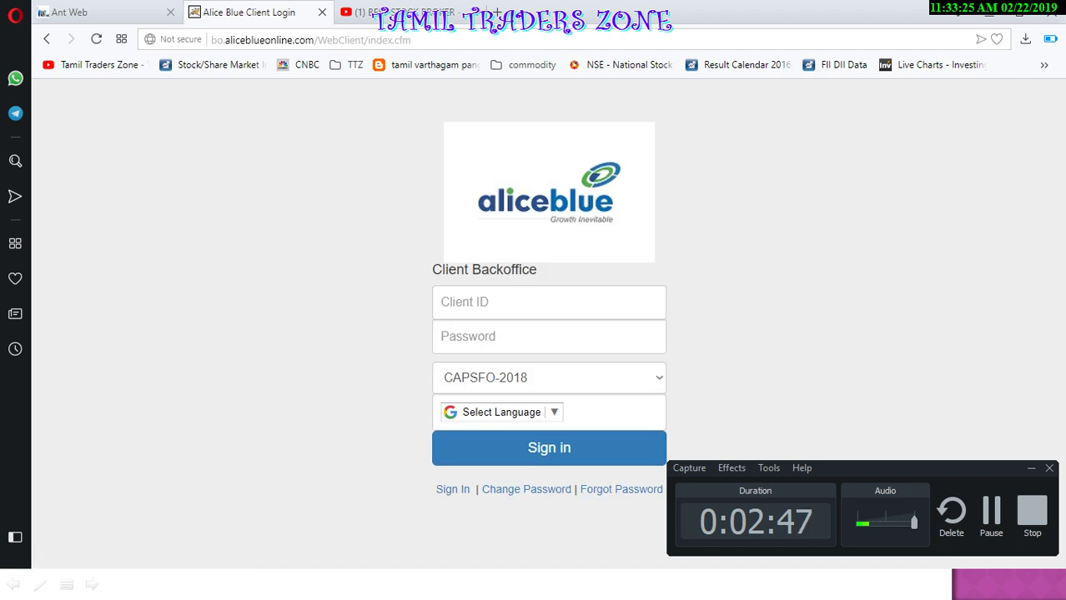
- Sign in to the client back office with the copied client ID and the account password
{"action": "left_click", "coordinate": [453, 302]}
{"action": "key", "text": "ctrl+v"}
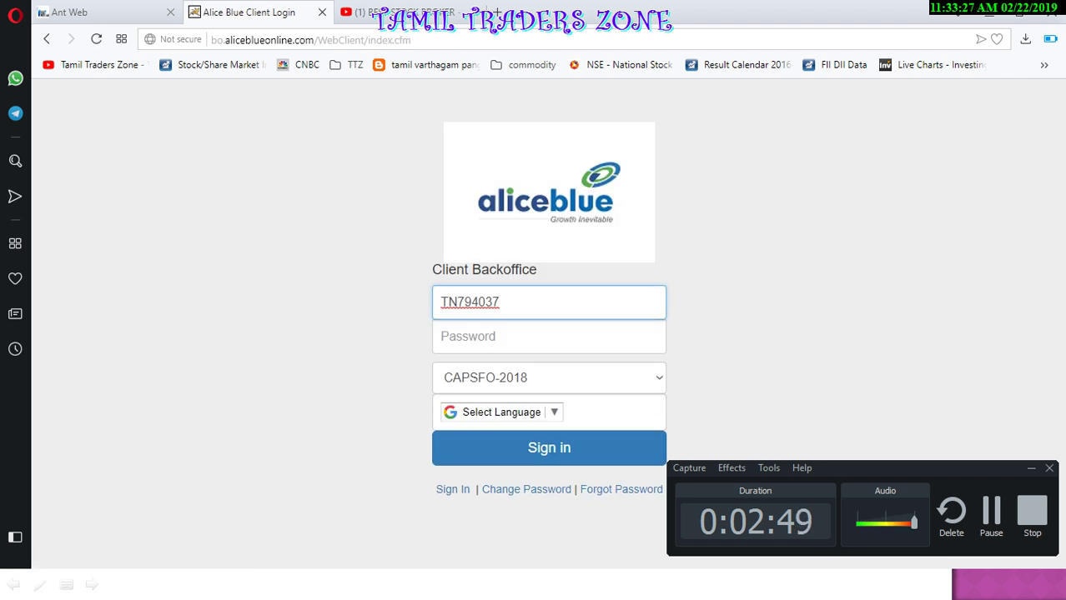
{"action": "left_click", "coordinate": [548, 336]}
{"action": "type", "text": "••••****"}
{"action": "left_click", "coordinate": [549, 449]}
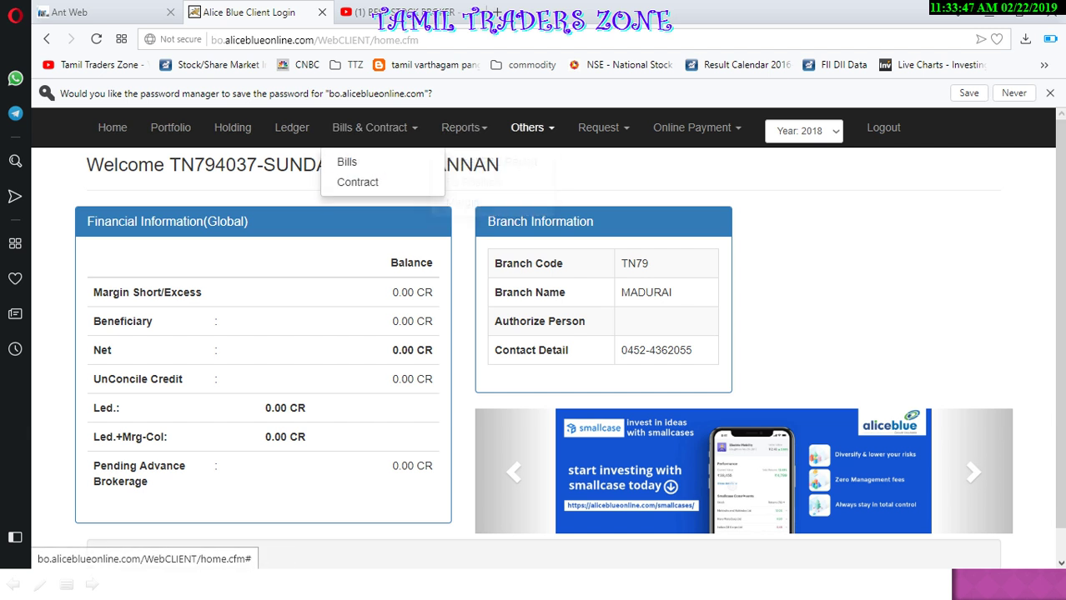
- Look through the back office menu categories and open the Atom Payment page for online payments
{"action": "mouse_move", "coordinate": [531, 127]}
{"action": "mouse_move", "coordinate": [691, 128]}
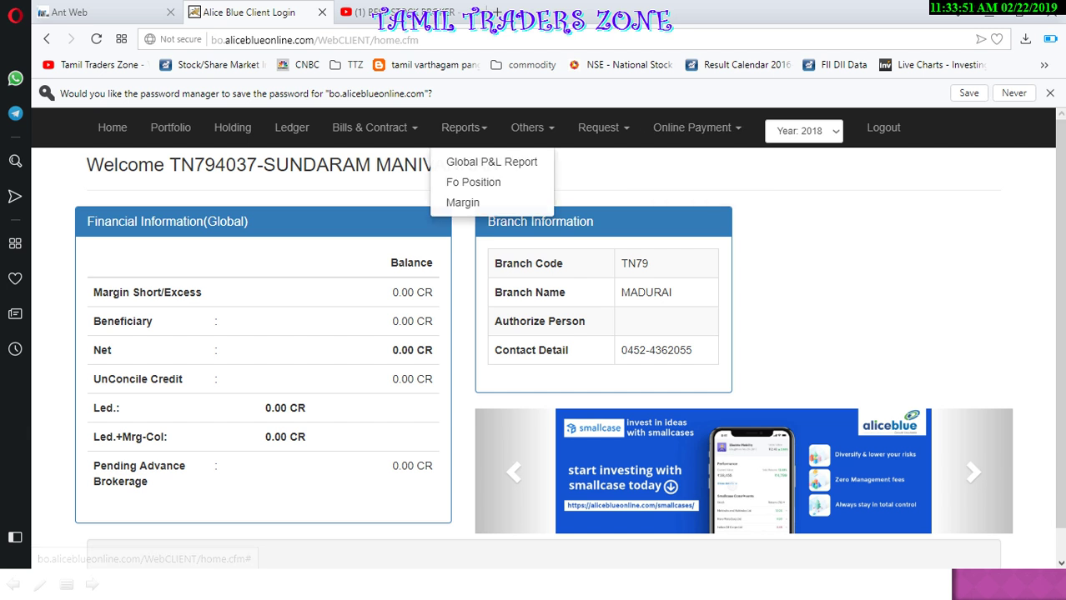
{"action": "scroll", "coordinate": [547, 324], "scroll_direction": "down", "scroll_amount": 1}
{"action": "mouse_move", "coordinate": [696, 98]}
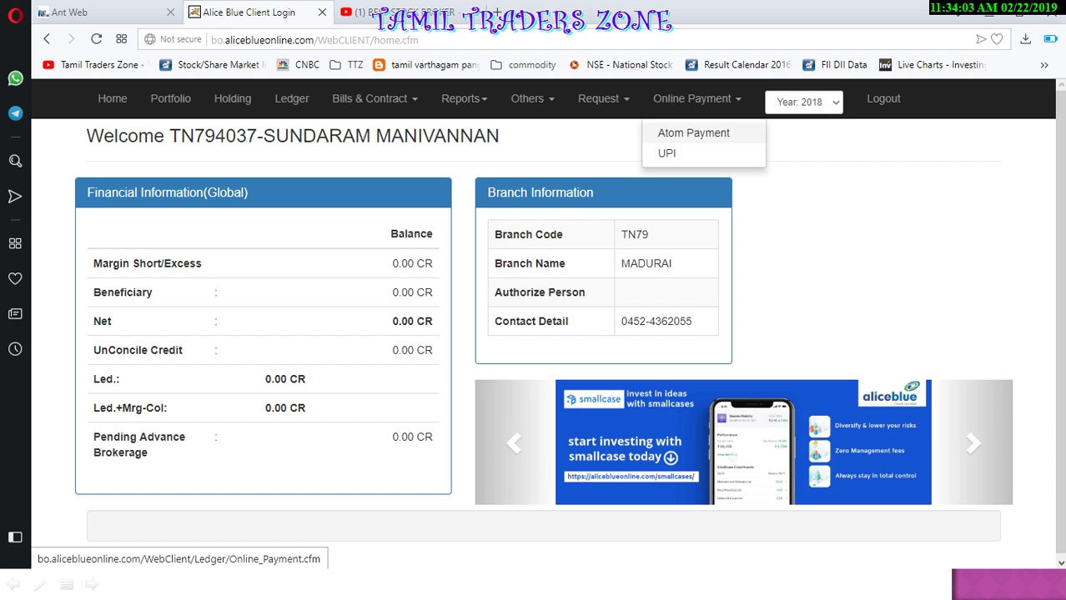
{"action": "left_click", "coordinate": [693, 132]}
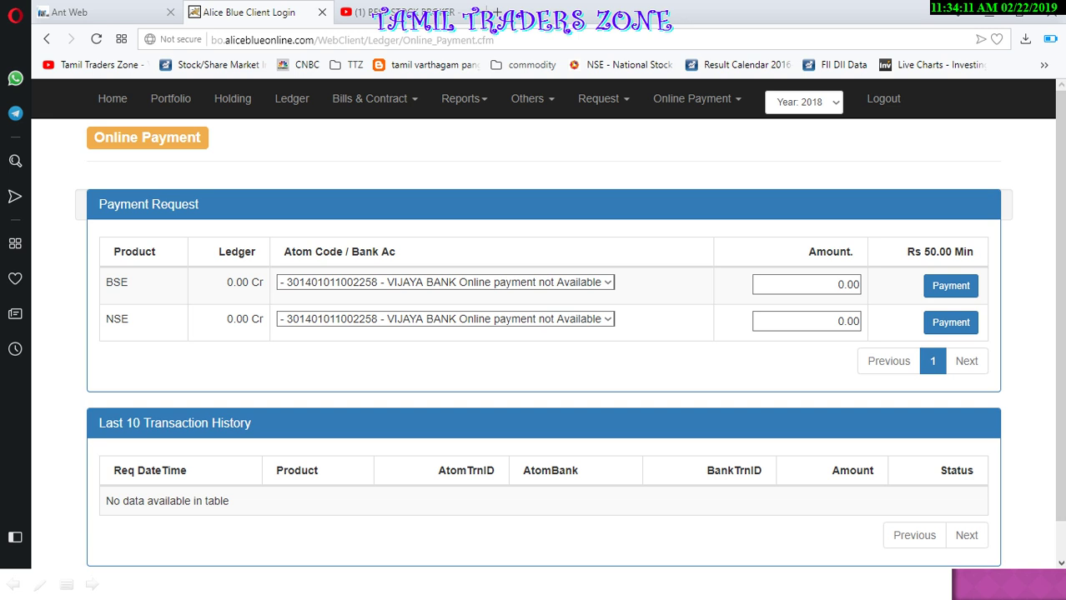
- Try an NSE payment amount of 1000 and clear it again
{"action": "left_click", "coordinate": [497, 12]}
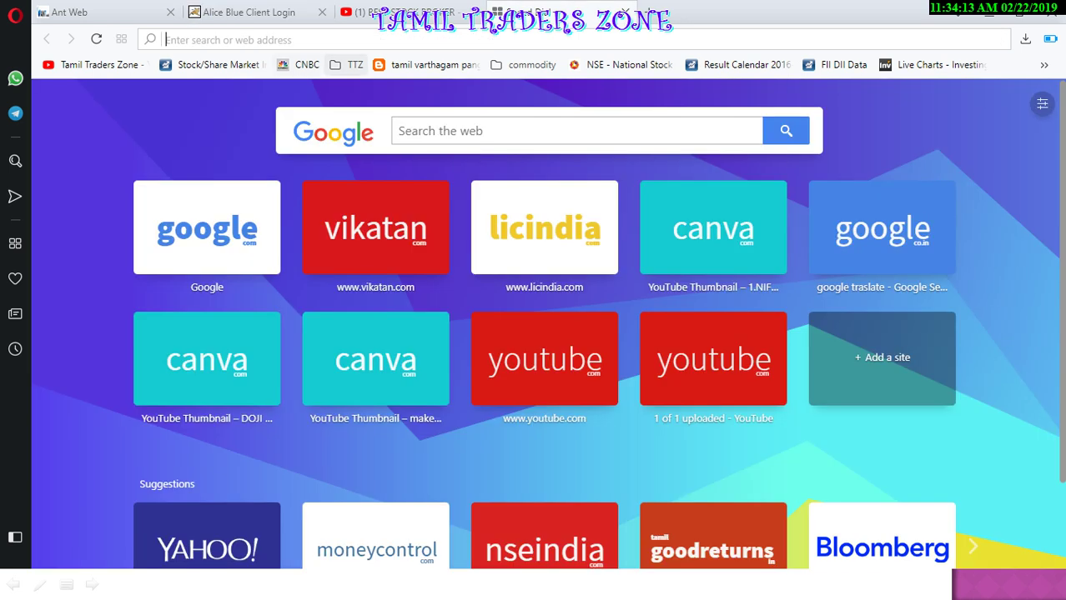
{"action": "left_click", "coordinate": [248, 11]}
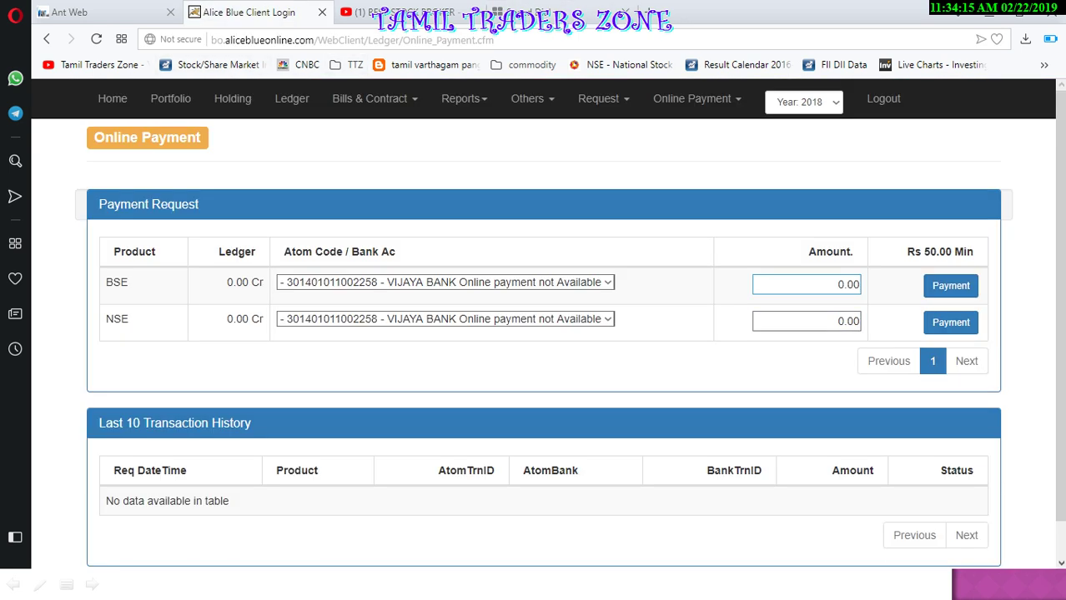
{"action": "left_click", "coordinate": [806, 321]}
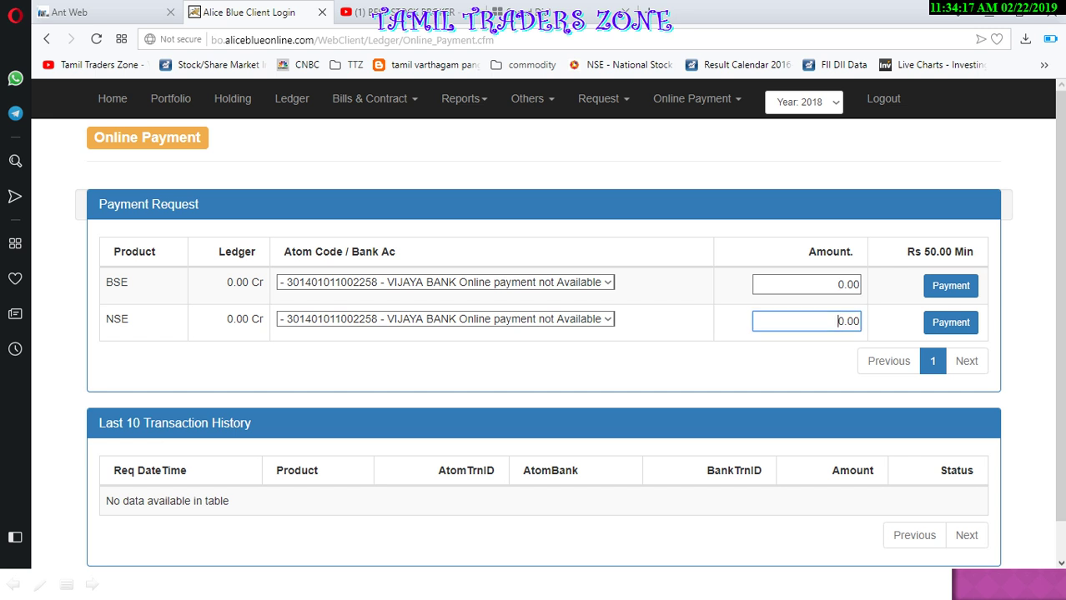
{"action": "type", "text": "1000"}
{"action": "key", "text": "BackSpace"}
{"action": "key", "text": "BackSpace"}
{"action": "key", "text": "BackSpace"}
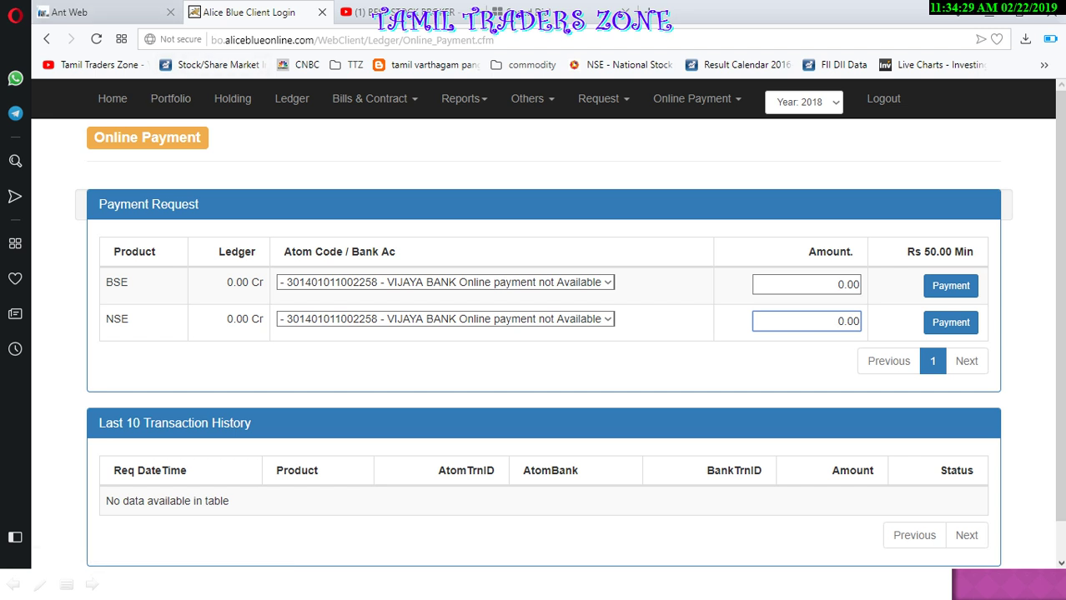
- Look at the Ant Web home page, return to the back office and open the UPI payment page
{"action": "left_click", "coordinate": [69, 11]}
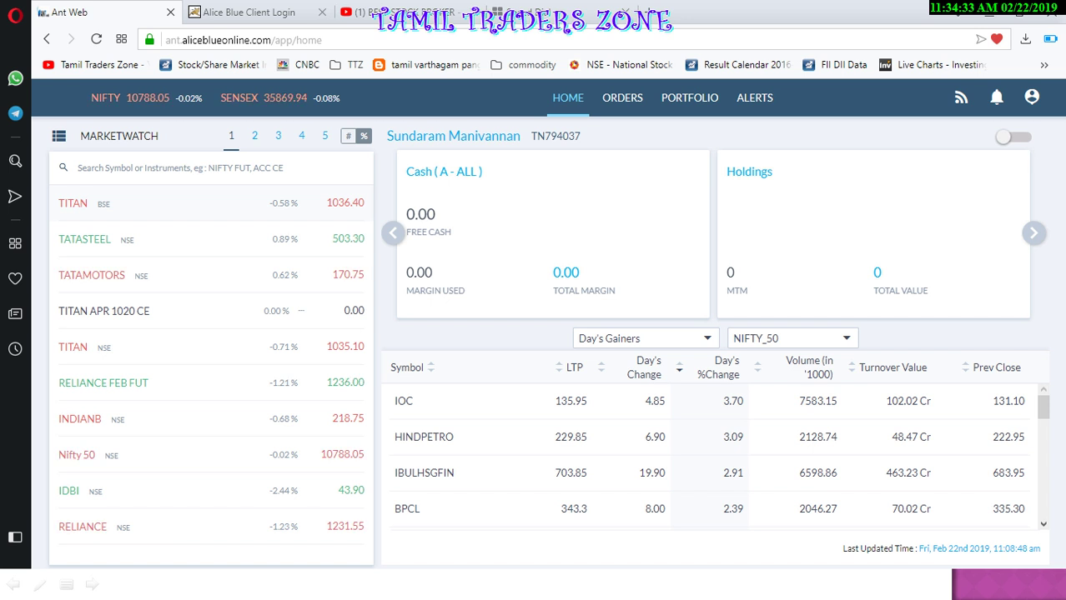
{"action": "left_click", "coordinate": [249, 11]}
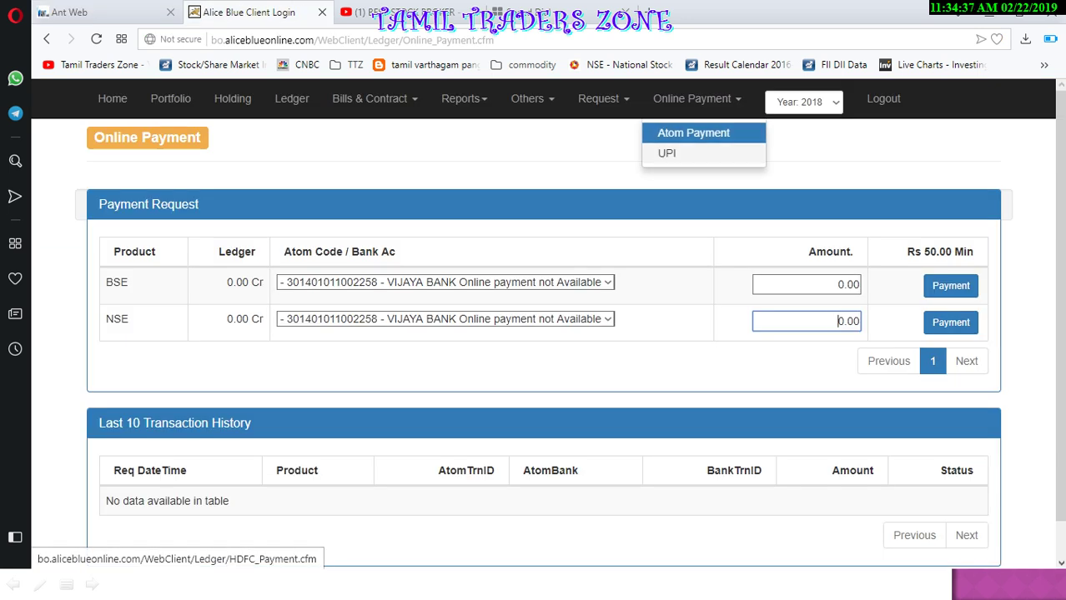
{"action": "left_click", "coordinate": [666, 153]}
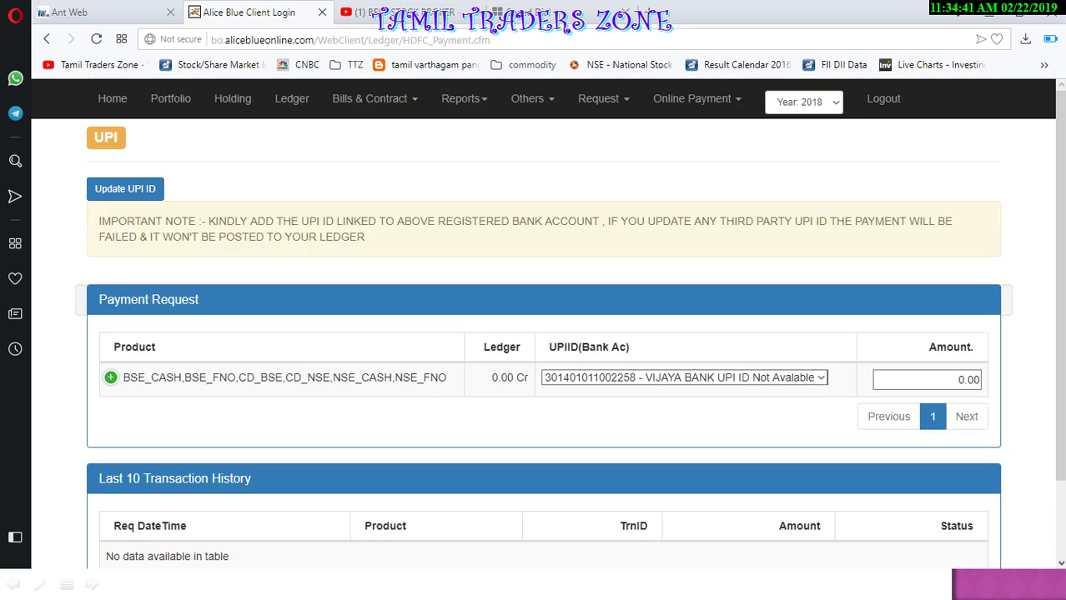
- View the Update UPI ID form for the registered bank account and return to the UPI payment page
{"action": "left_click", "coordinate": [125, 189]}
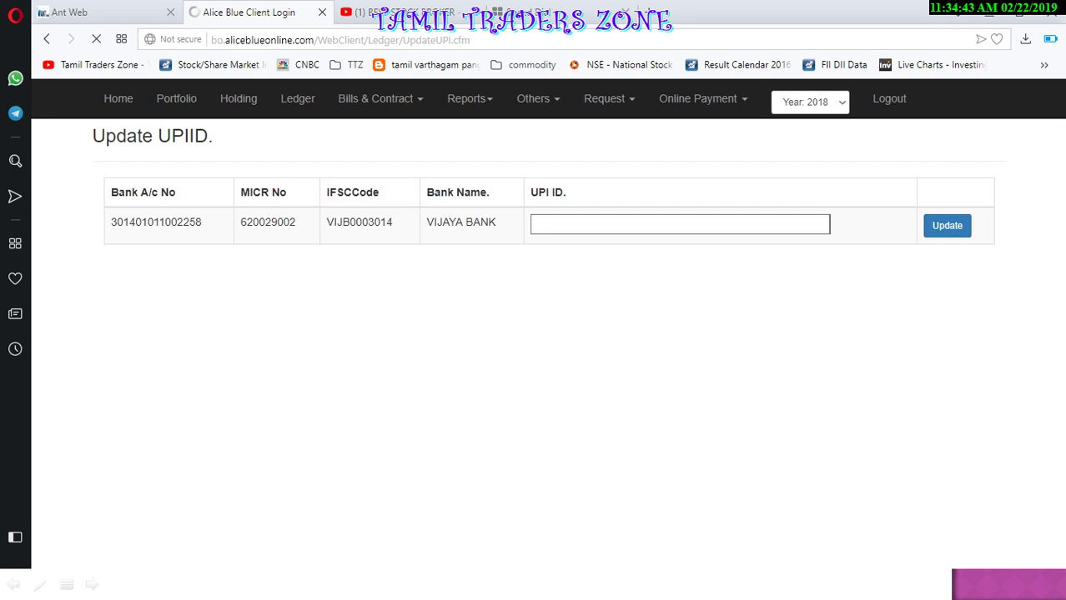
{"action": "left_click", "coordinate": [533, 224]}
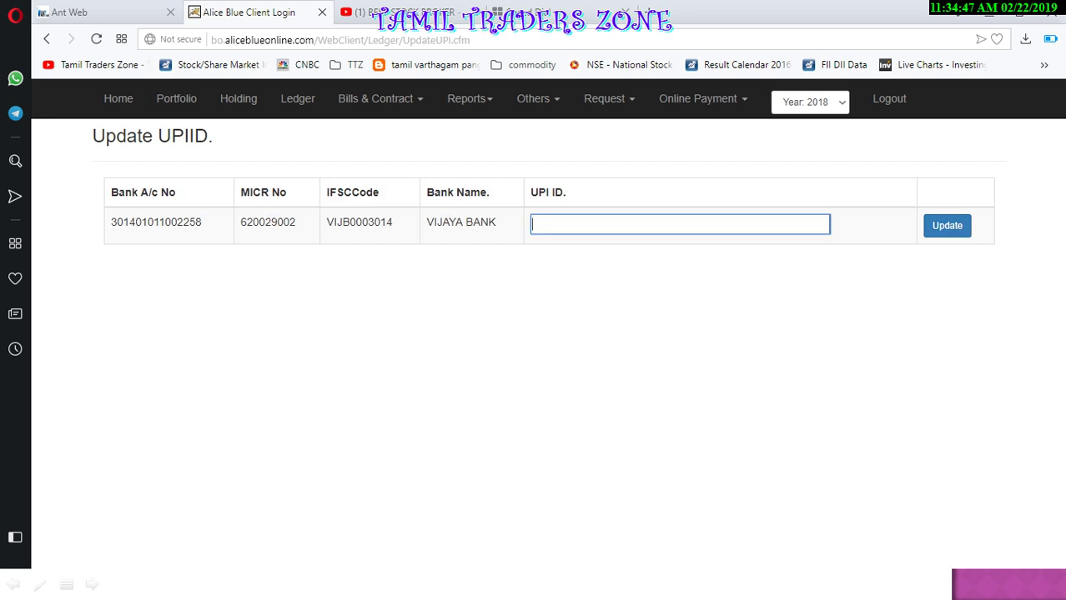
{"action": "left_click", "coordinate": [47, 38]}
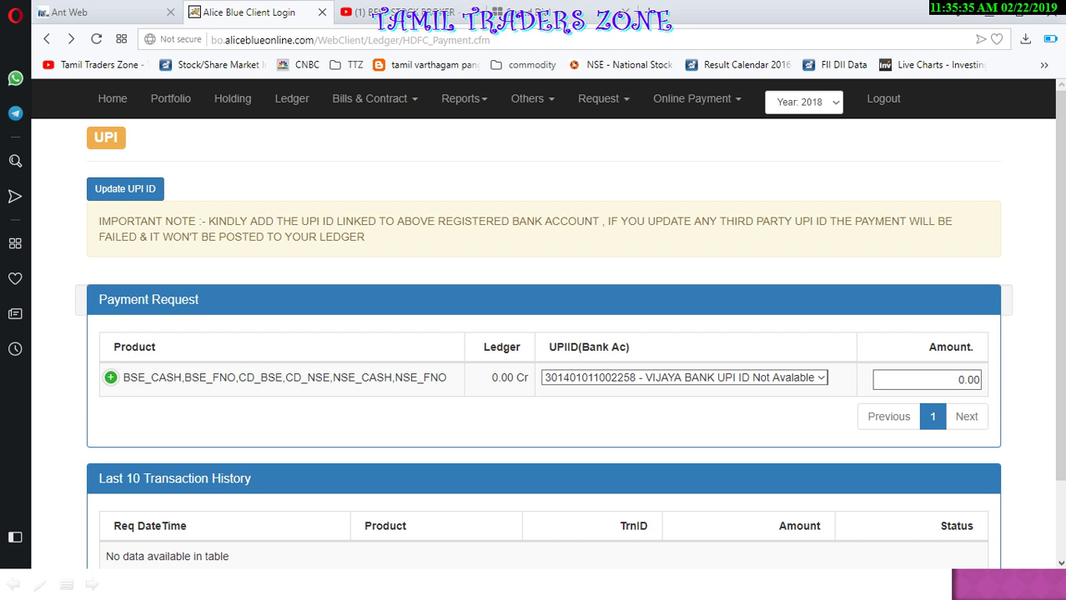
- Load the Alice Blue website in a new browser tab and open its Bank Details page
{"action": "key", "text": "ctrl+t"}
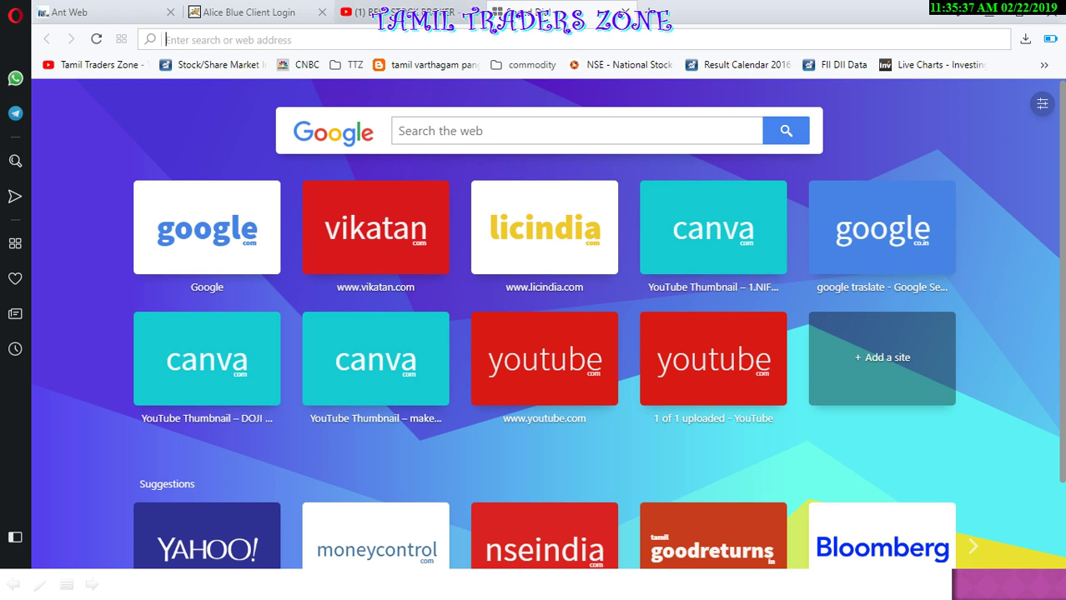
{"action": "type", "text": "alic"}
{"action": "key", "text": "Return"}
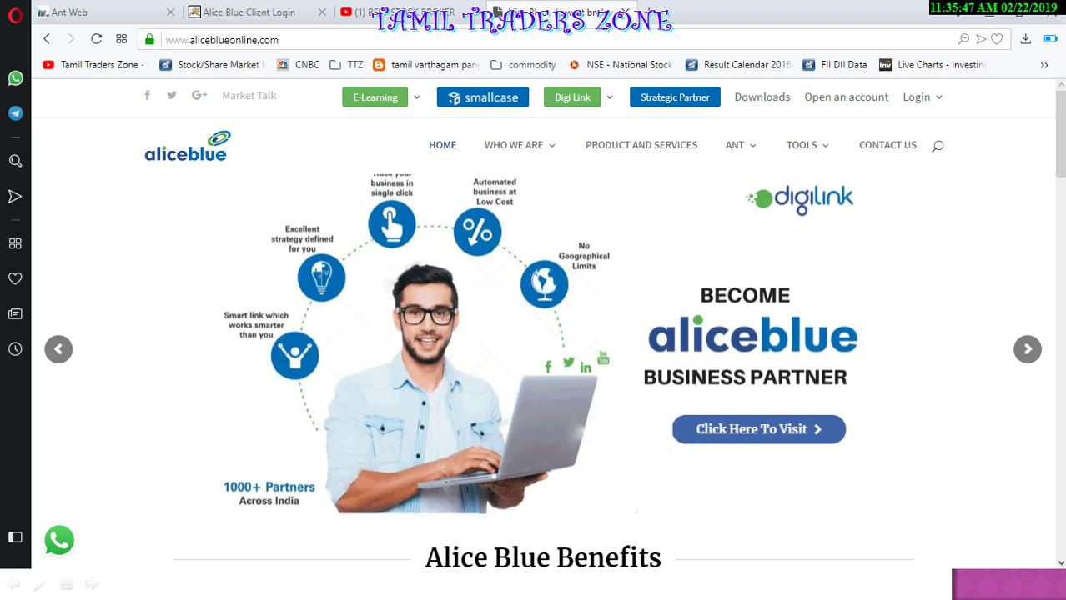
{"action": "scroll", "coordinate": [542, 350], "scroll_direction": "down", "scroll_amount": 15}
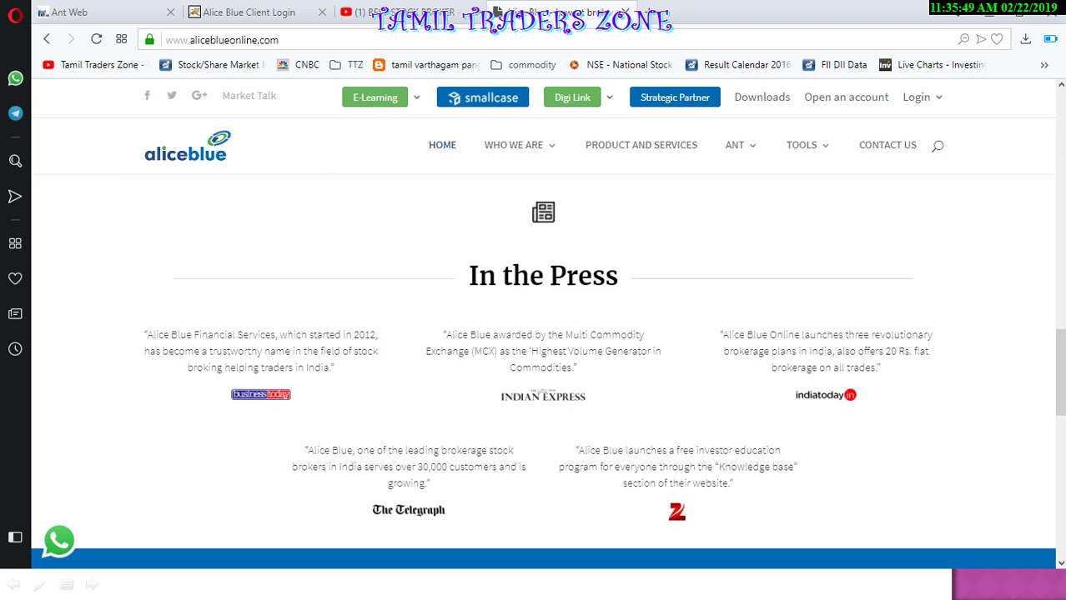
{"action": "scroll", "coordinate": [541, 351], "scroll_direction": "down", "scroll_amount": 12}
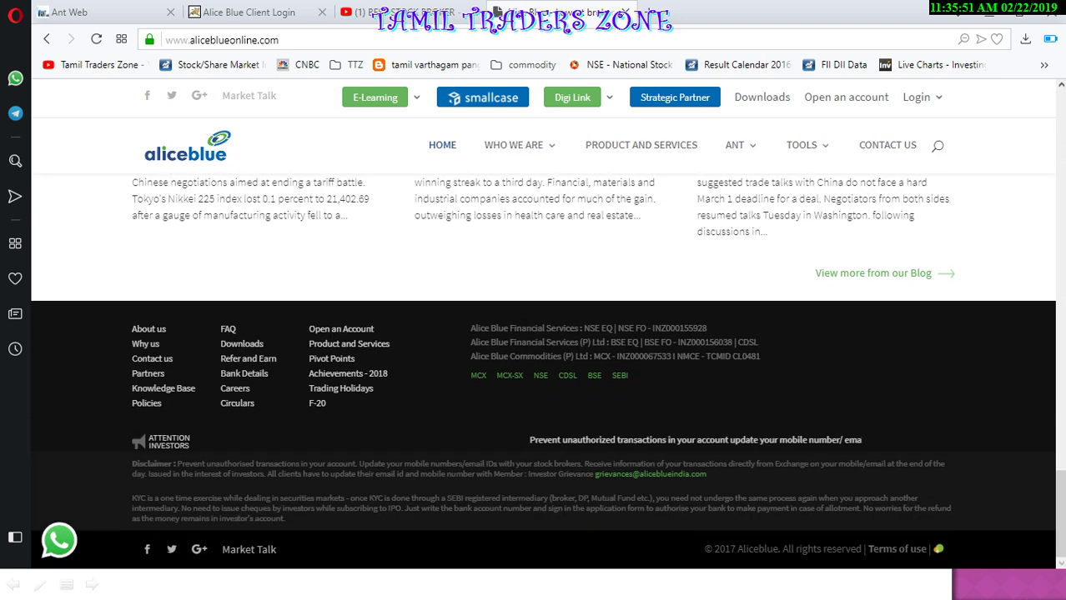
{"action": "left_click", "coordinate": [243, 374]}
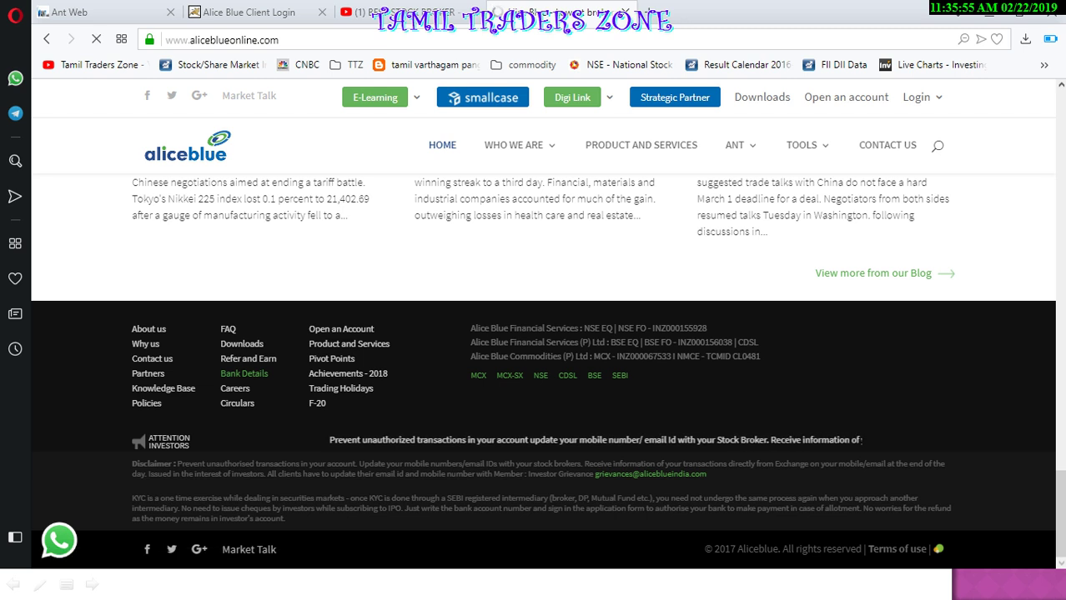
- Examine the NEFT/IMPS/RTGS bank details and client code fields for the NSE/BSE and MCX segments
{"action": "scroll", "coordinate": [543, 367], "scroll_direction": "down", "scroll_amount": 7}
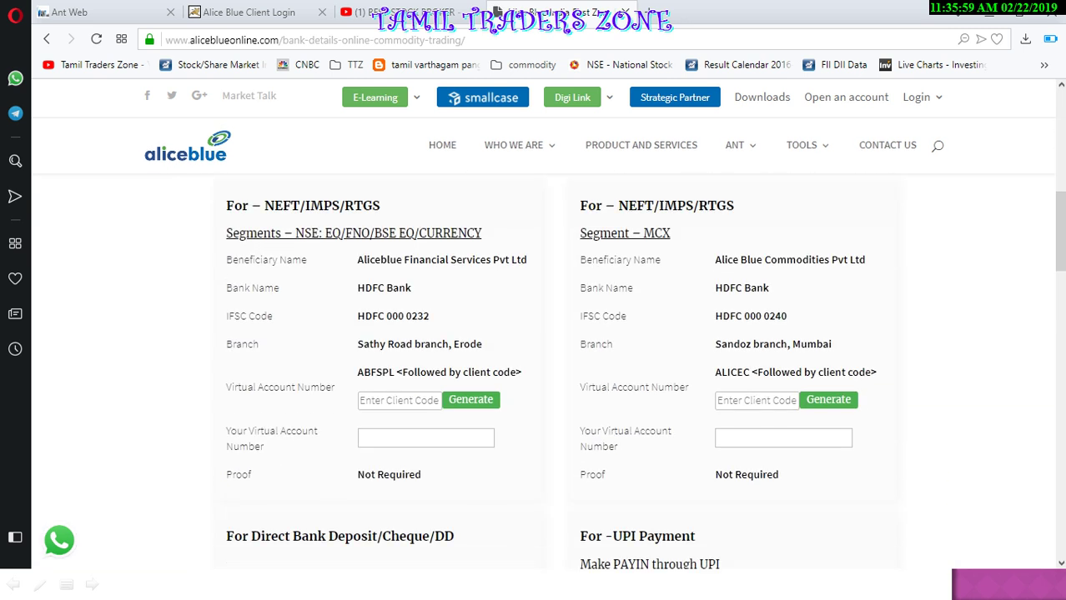
{"action": "scroll", "coordinate": [542, 367], "scroll_direction": "up", "scroll_amount": 1}
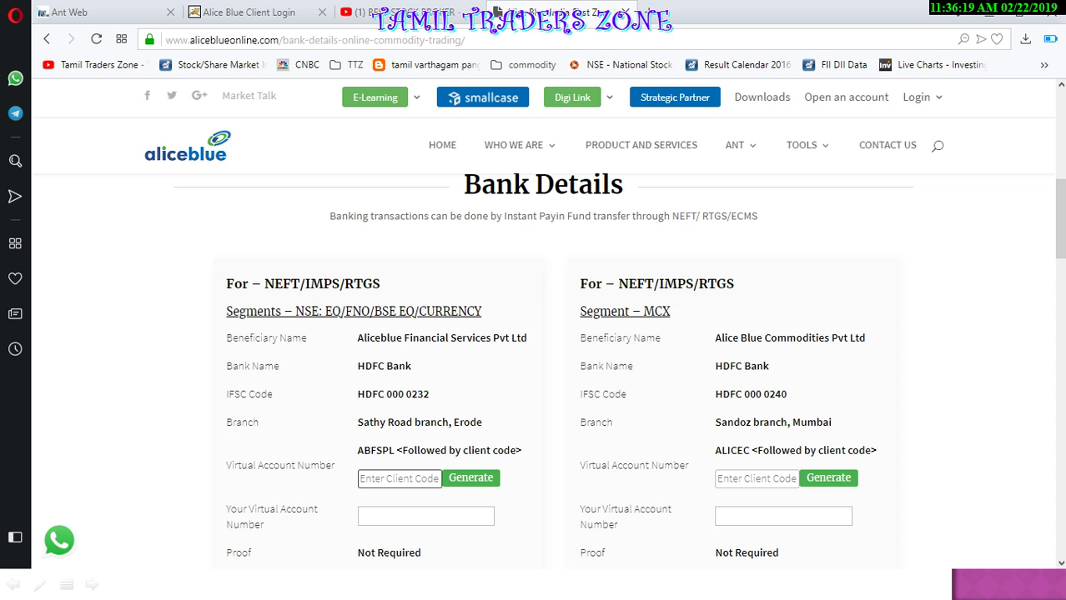
{"action": "left_click", "coordinate": [416, 478]}
{"action": "scroll", "coordinate": [542, 333], "scroll_direction": "down", "scroll_amount": 1}
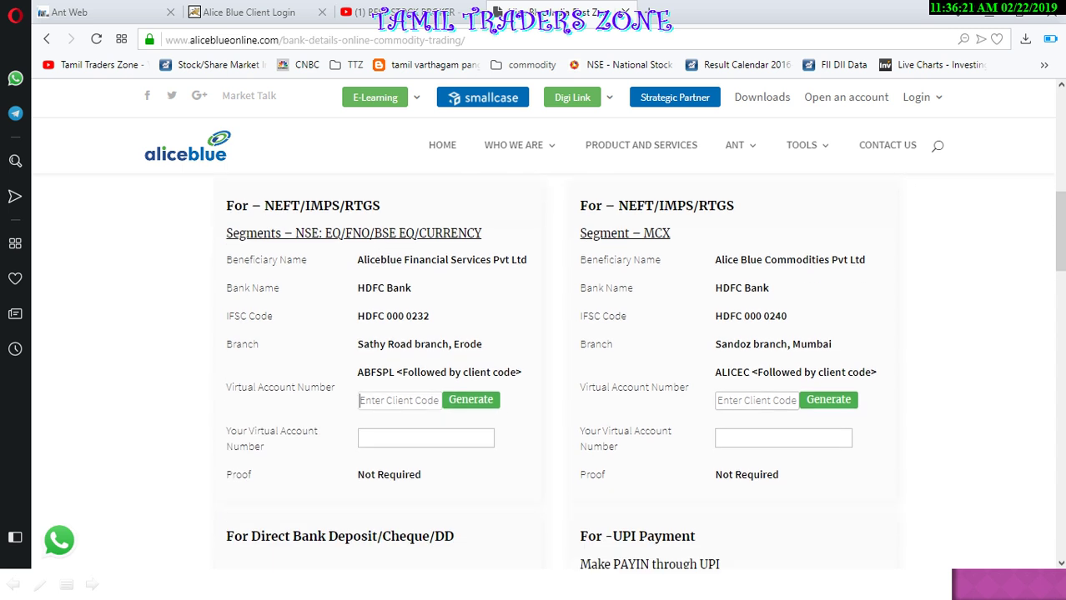
{"action": "scroll", "coordinate": [542, 333], "scroll_direction": "up", "scroll_amount": 1}
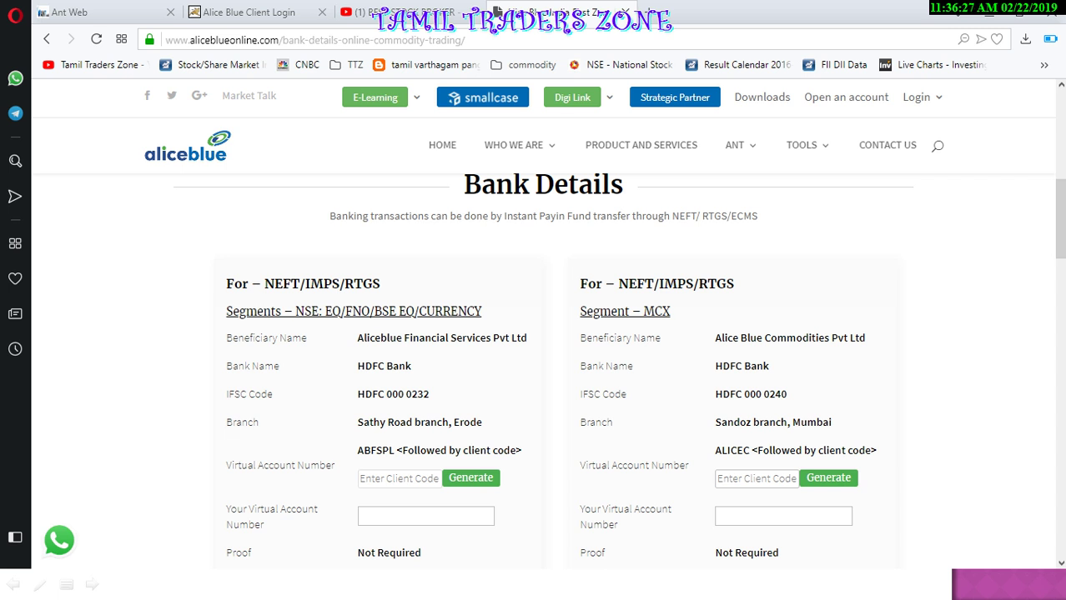
{"action": "scroll", "coordinate": [542, 367], "scroll_direction": "down", "scroll_amount": 1}
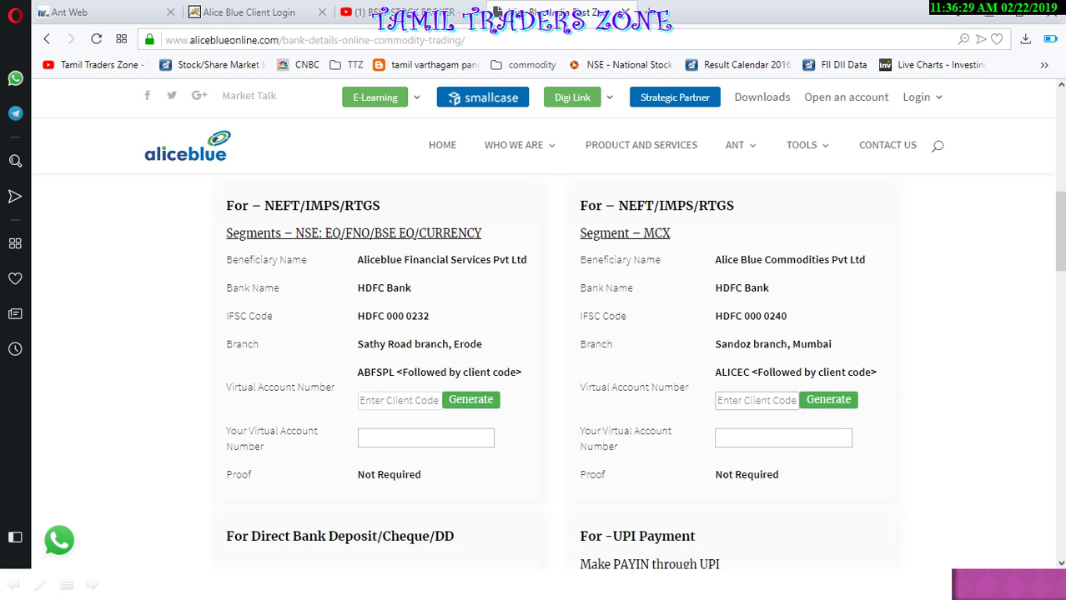
- Show the client code fields for both segments and examine the Direct Bank Deposit/Cheque/DD and UPI Payment sections
{"action": "left_click", "coordinate": [756, 400]}
{"action": "left_click", "coordinate": [398, 400]}
{"action": "scroll", "coordinate": [542, 375], "scroll_direction": "down", "scroll_amount": 1}
{"action": "scroll", "coordinate": [542, 376], "scroll_direction": "down", "scroll_amount": 1}
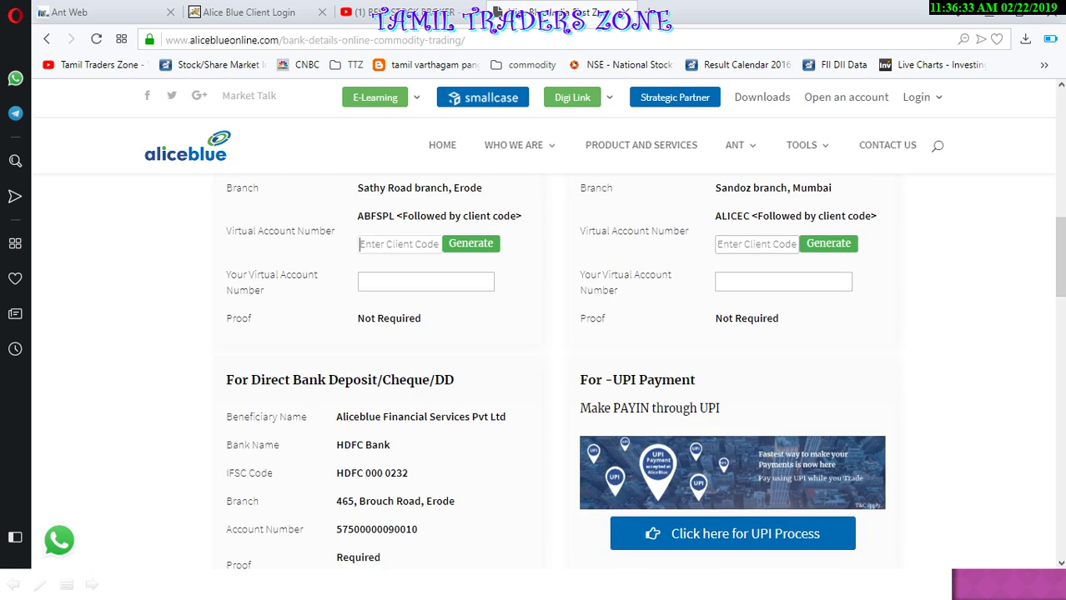
{"action": "scroll", "coordinate": [542, 376], "scroll_direction": "down", "scroll_amount": 1}
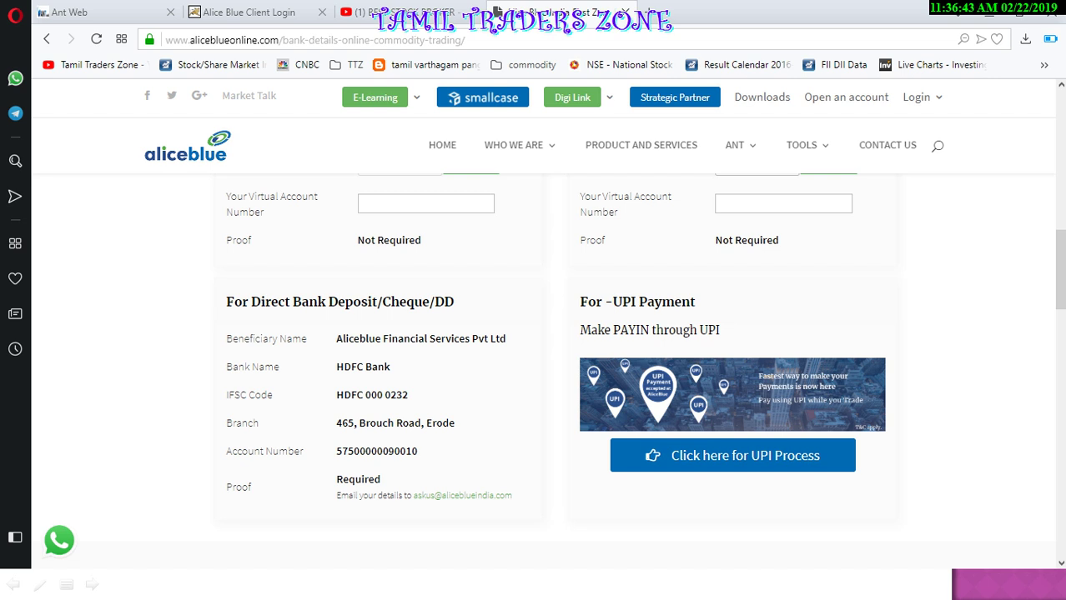
- Examine the More Details table for each transfer mode's reflection, proof, attachment, TAT and failure terms, from Atom through DD
{"action": "scroll", "coordinate": [543, 372], "scroll_direction": "down", "scroll_amount": 8}
{"action": "scroll", "coordinate": [543, 372], "scroll_direction": "down", "scroll_amount": 2}
{"action": "scroll", "coordinate": [542, 372], "scroll_direction": "down", "scroll_amount": 1}
{"action": "scroll", "coordinate": [543, 372], "scroll_direction": "up", "scroll_amount": 1}
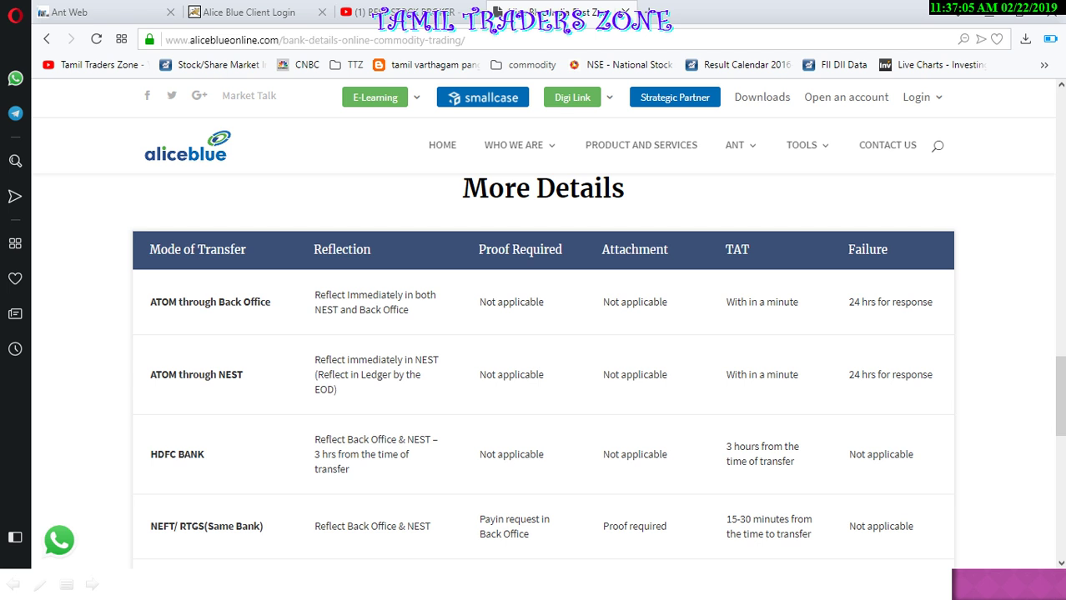
{"action": "scroll", "coordinate": [543, 375], "scroll_direction": "down", "scroll_amount": 1}
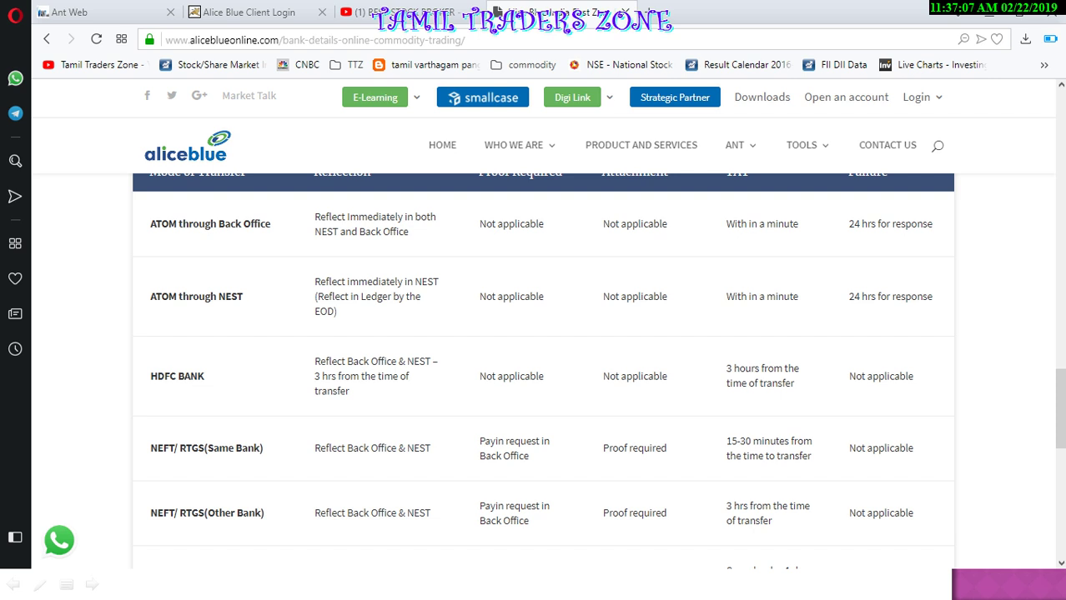
{"action": "scroll", "coordinate": [543, 376], "scroll_direction": "down", "scroll_amount": 1}
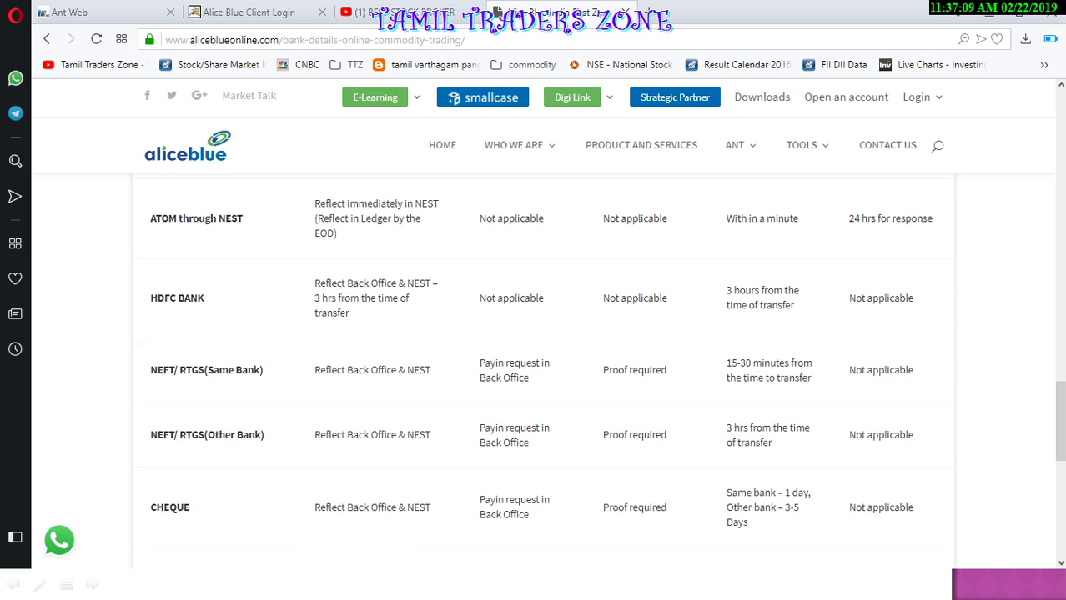
{"action": "scroll", "coordinate": [543, 375], "scroll_direction": "up", "scroll_amount": 2}
{"action": "scroll", "coordinate": [543, 375], "scroll_direction": "down", "scroll_amount": 1}
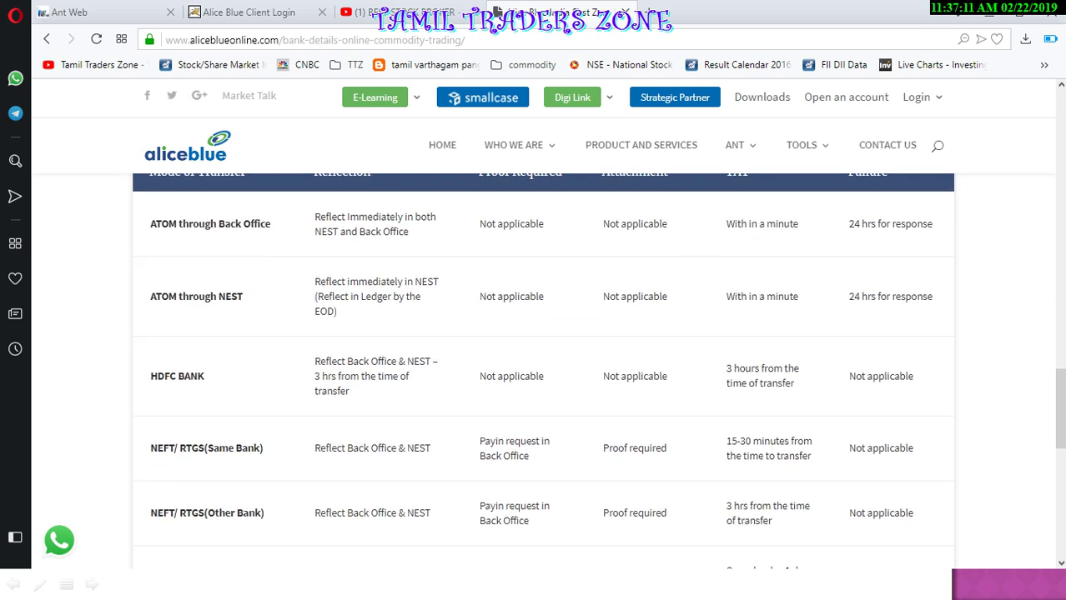
{"action": "scroll", "coordinate": [543, 376], "scroll_direction": "up", "scroll_amount": 3}
{"action": "scroll", "coordinate": [543, 375], "scroll_direction": "down", "scroll_amount": 3}
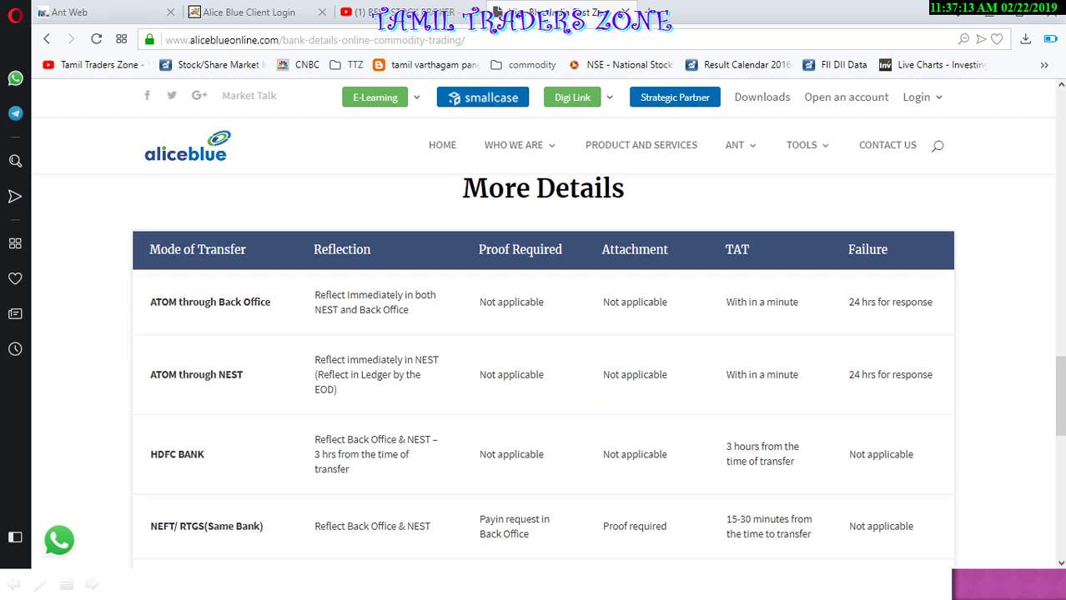
{"action": "scroll", "coordinate": [543, 375], "scroll_direction": "down", "scroll_amount": 1}
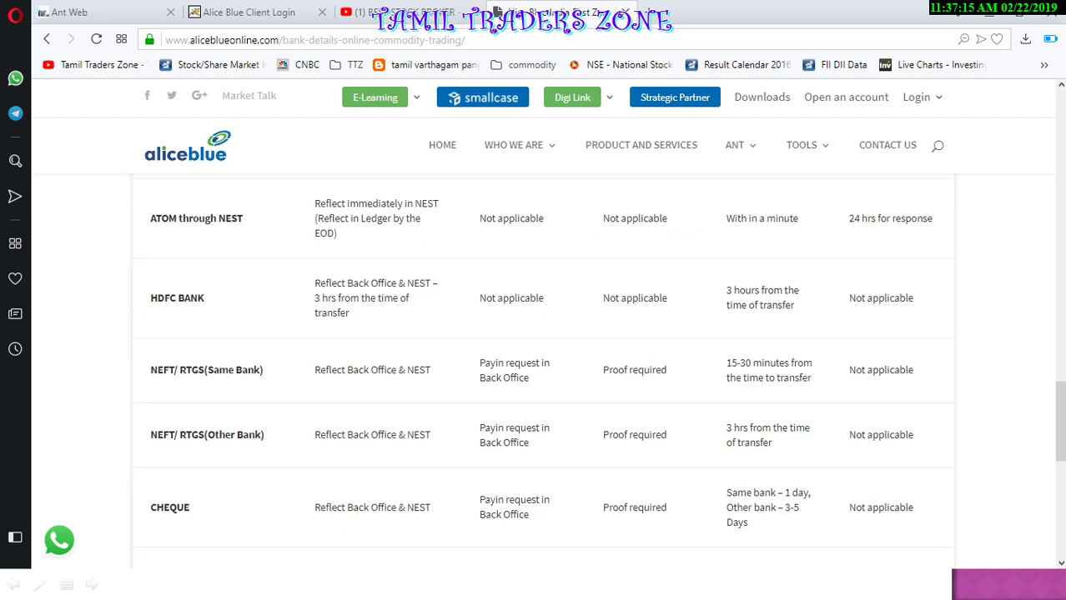
{"action": "scroll", "coordinate": [543, 375], "scroll_direction": "down", "scroll_amount": 1}
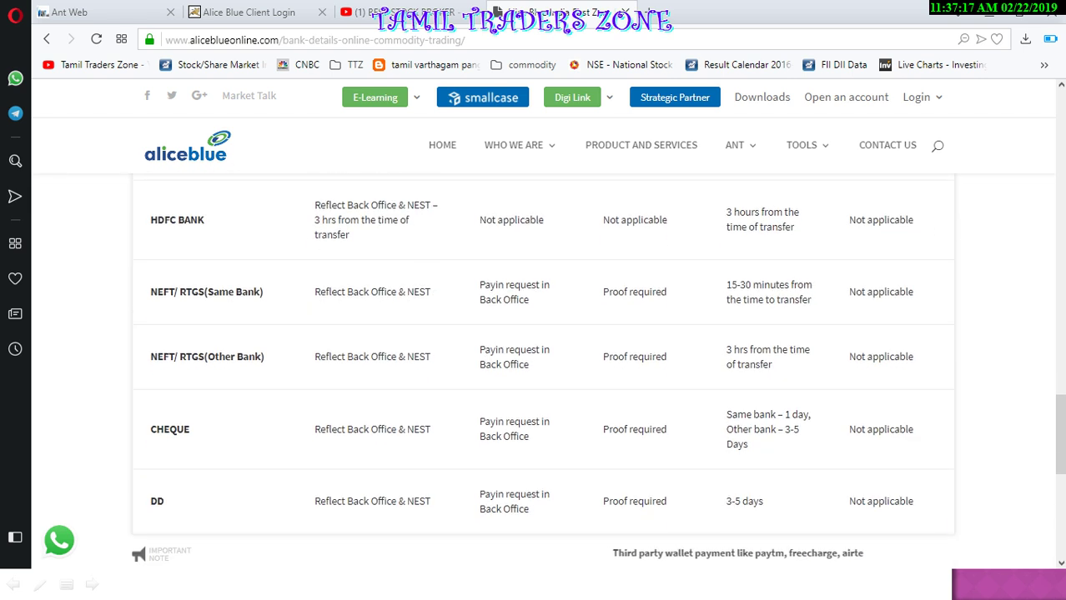
{"action": "scroll", "coordinate": [543, 376], "scroll_direction": "down", "scroll_amount": 1}
{"action": "scroll", "coordinate": [542, 375], "scroll_direction": "up", "scroll_amount": 5}
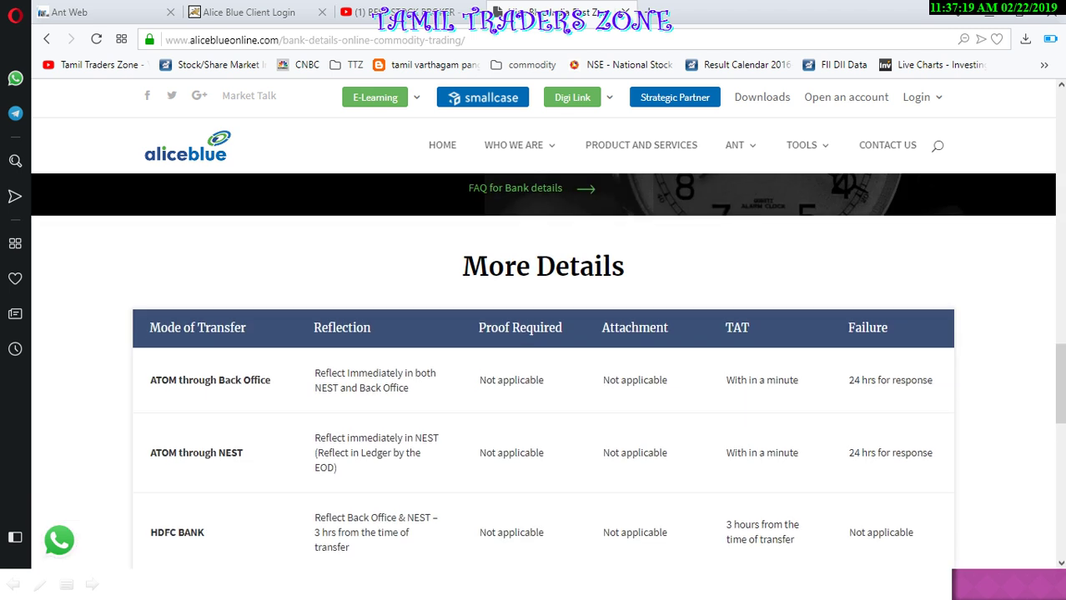
- Highlight the Bank Details page's web address and return to the Alice Blue back office page
{"action": "left_click_drag", "start_coordinate": [465, 40], "coordinate": [165, 40]}
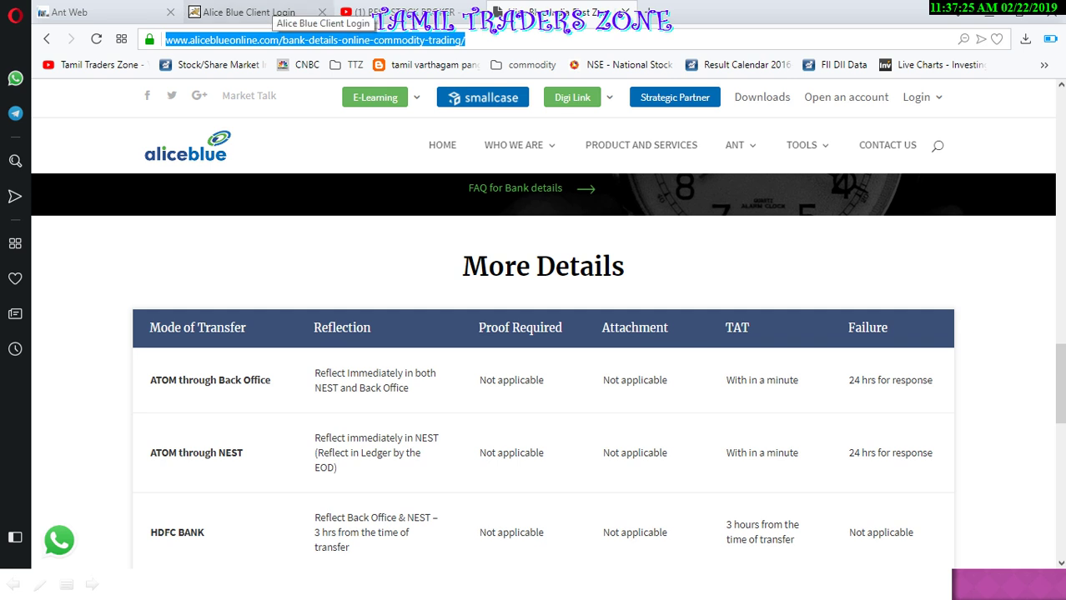
{"action": "left_click", "coordinate": [259, 12]}
{"action": "left_click", "coordinate": [567, 12]}
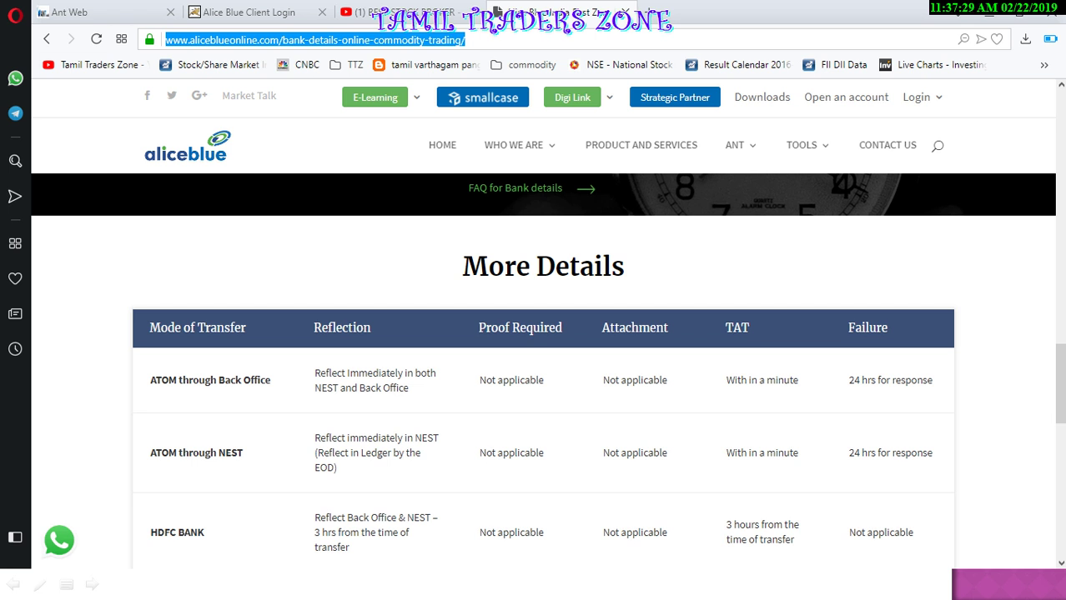
{"action": "left_click", "coordinate": [294, 10]}
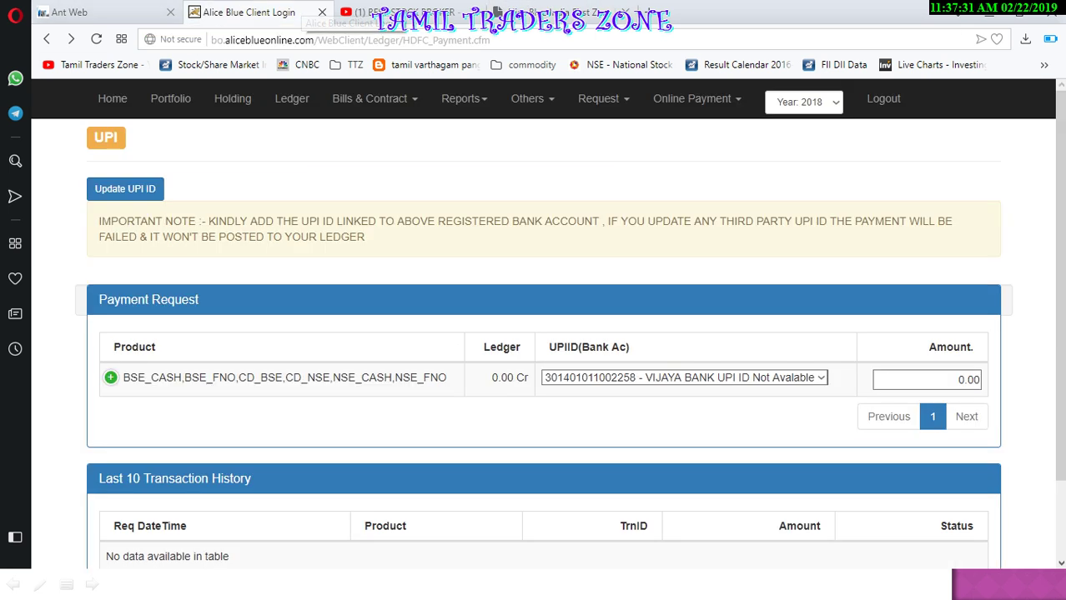
- Show the back office's online payment options and reopen the UPI payment page
{"action": "mouse_move", "coordinate": [696, 98]}
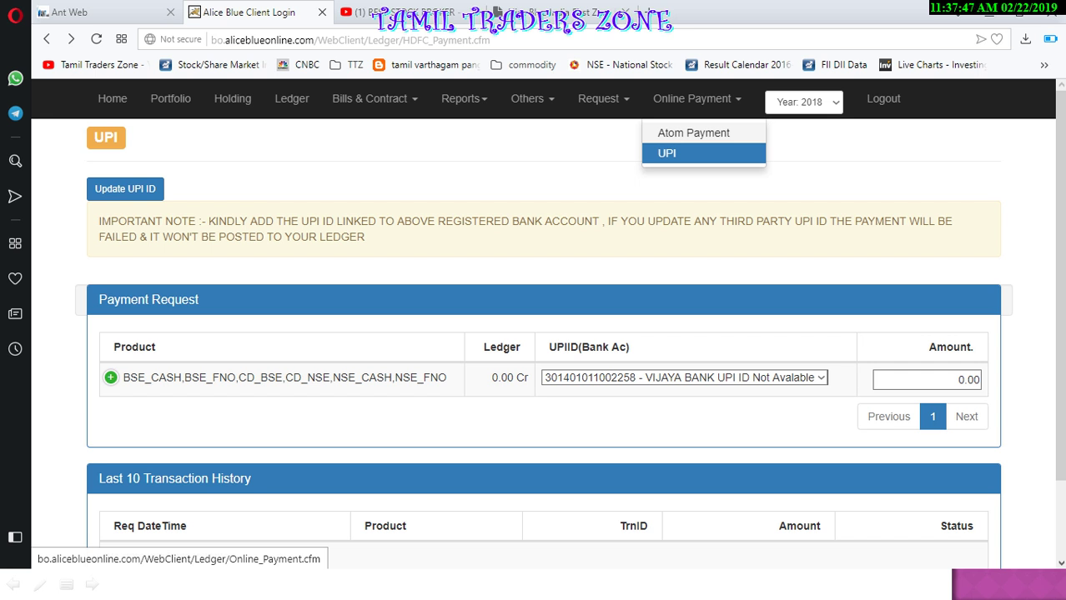
{"action": "left_click", "coordinate": [667, 152]}
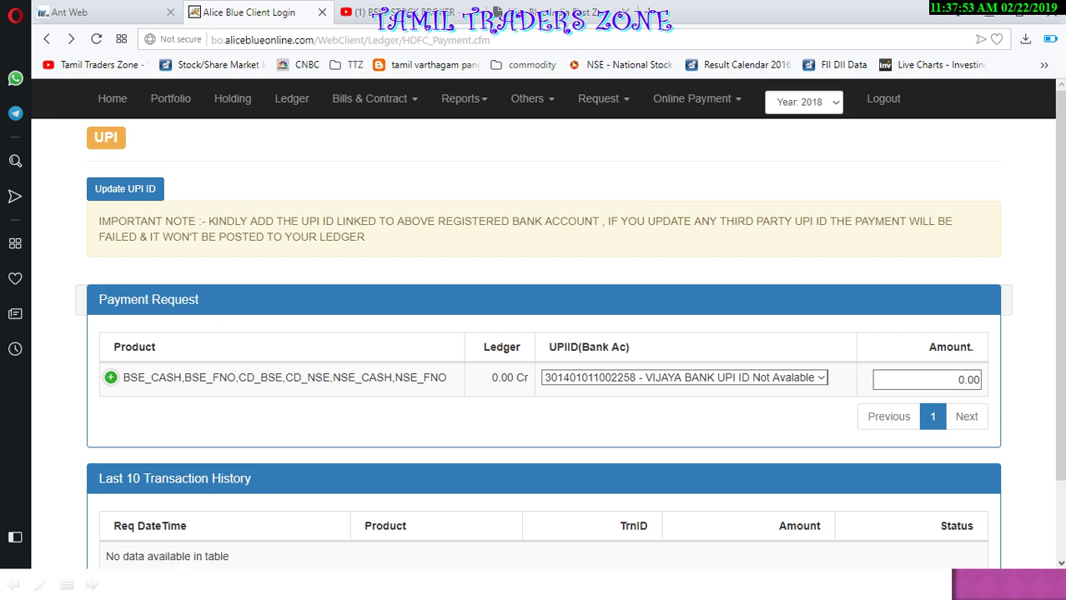
{"action": "key", "text": "alt+Tab"}
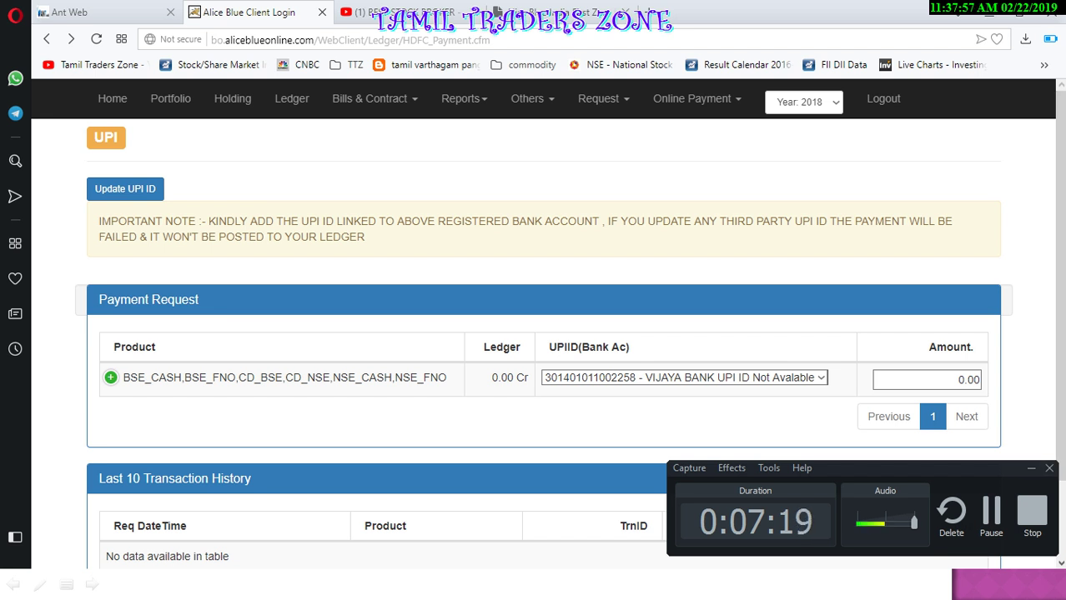
- Switch to YouTube, go to the Tamil Traders Zone channel page and open its Open De-mat A/C link
{"action": "left_click", "coordinate": [399, 12]}
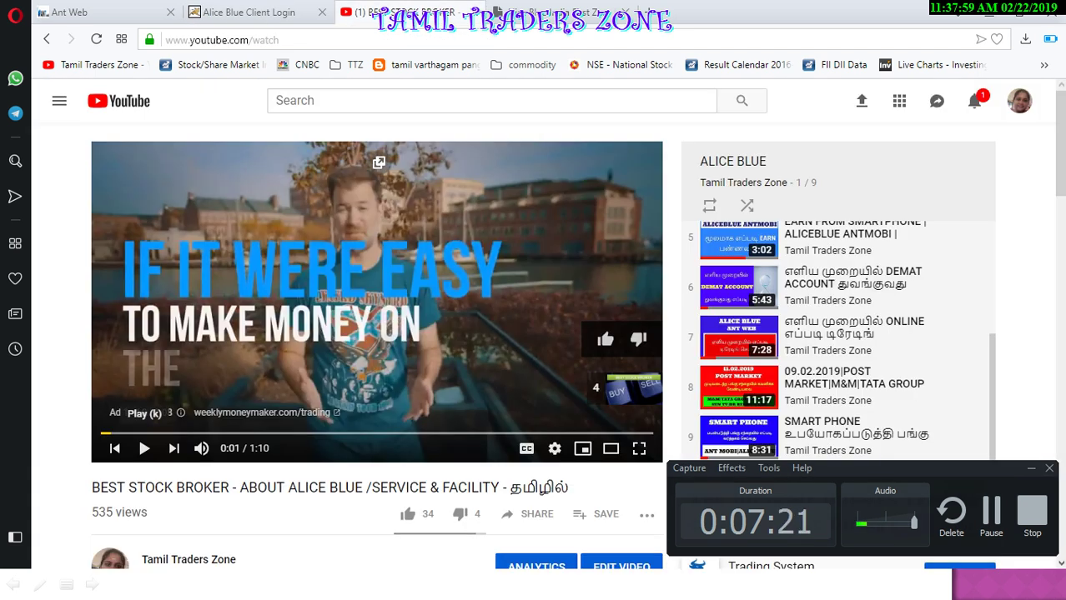
{"action": "left_click", "coordinate": [188, 560]}
{"action": "left_click", "coordinate": [116, 559]}
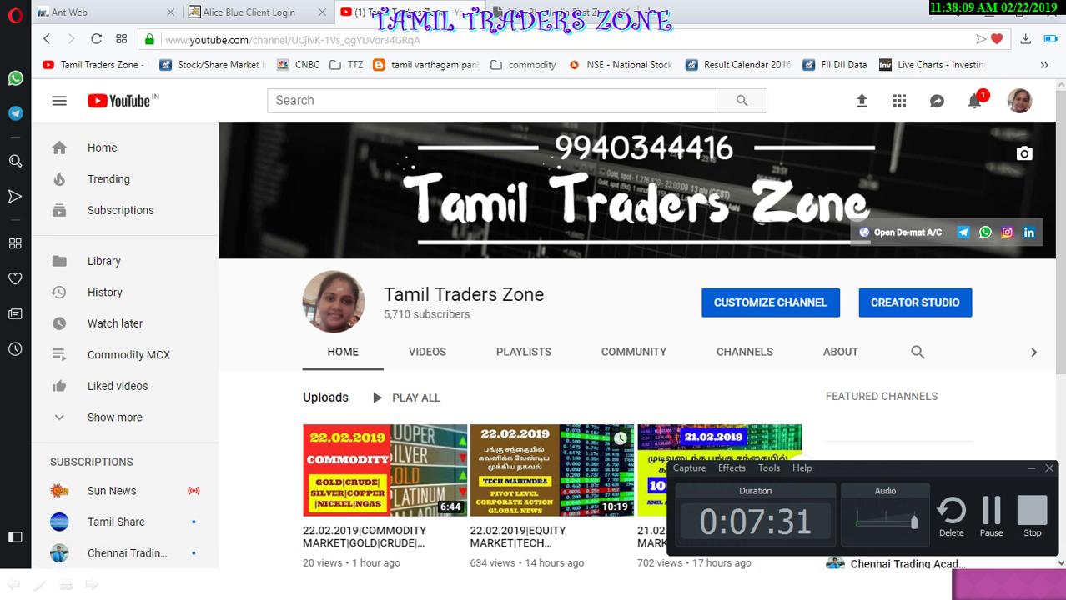
{"action": "left_click", "coordinate": [906, 233]}
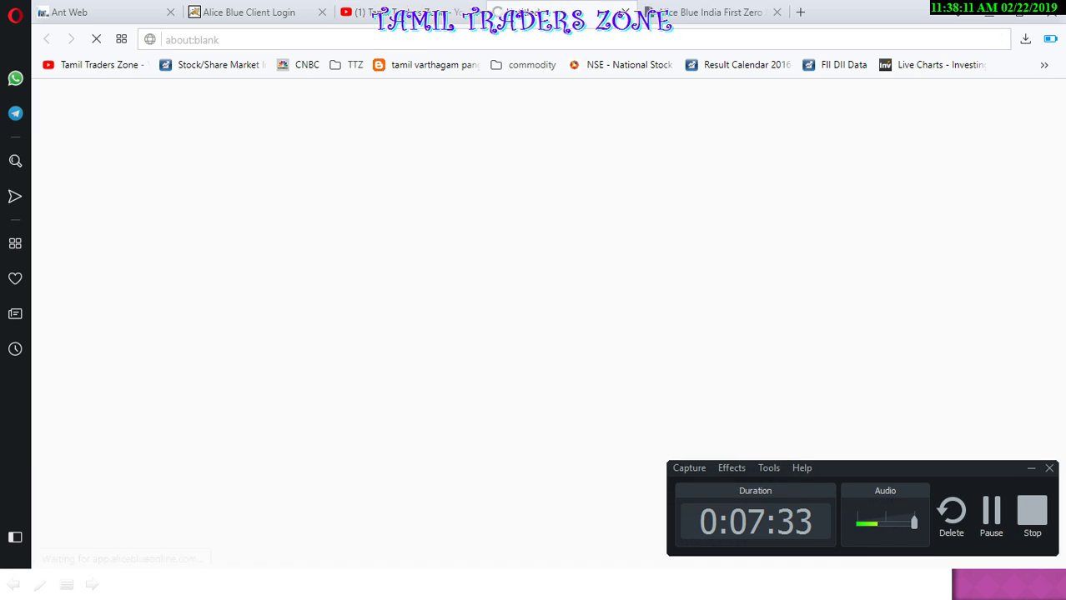